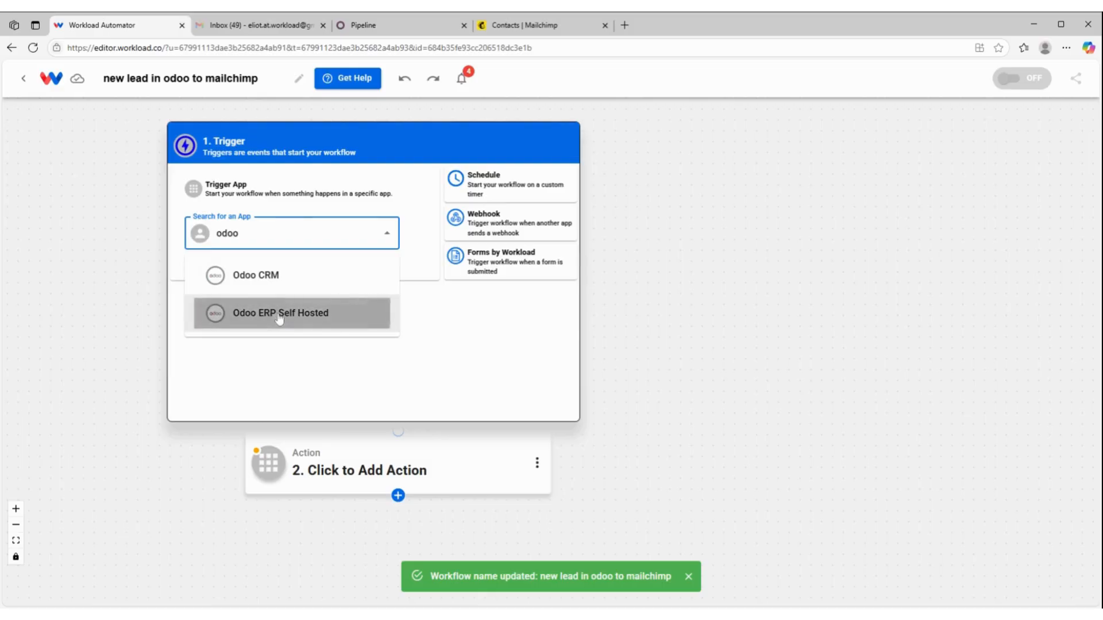
Choose New Lead/Opportunity as the Odoo ERP Self Hosted trigger event and continue to the account settings
left_click(712, 249)
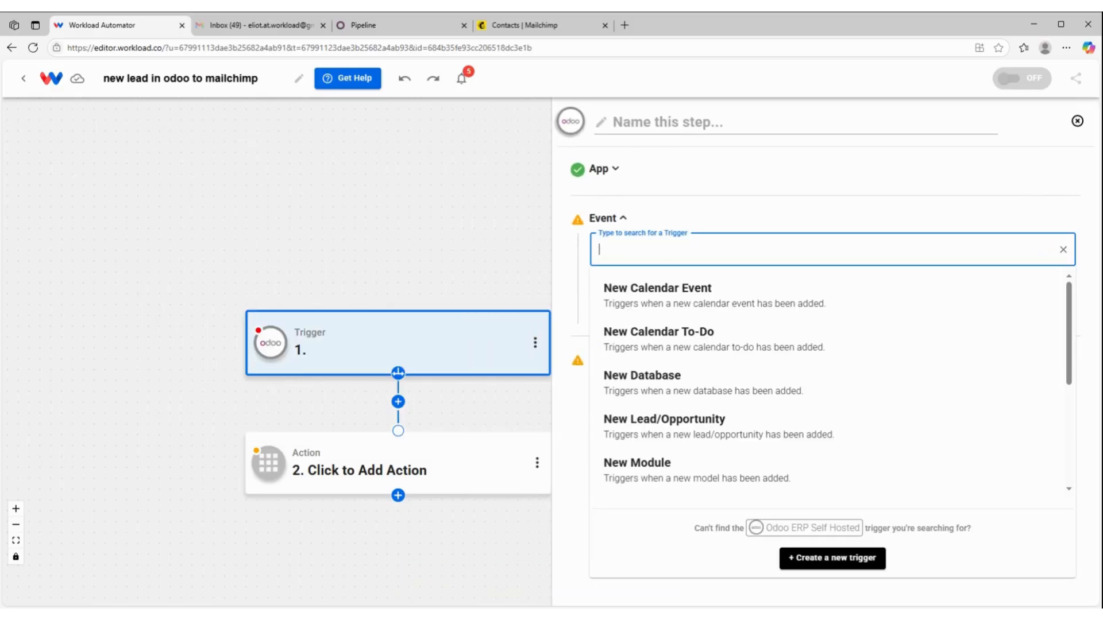
scroll(712, 372, "down", 2)
left_click(712, 373)
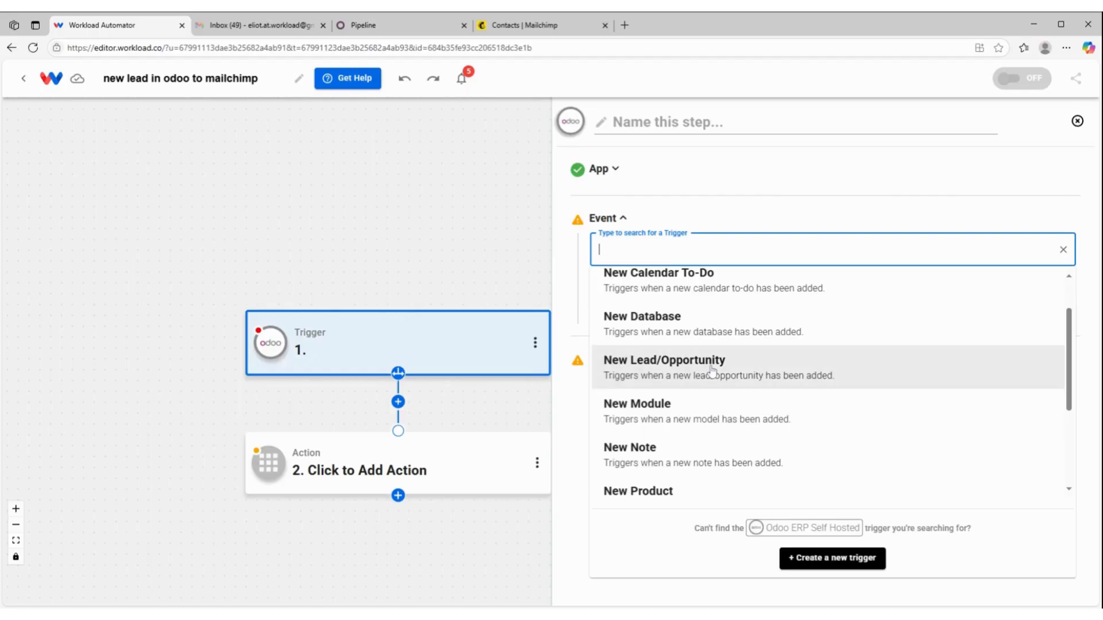
left_click(722, 309)
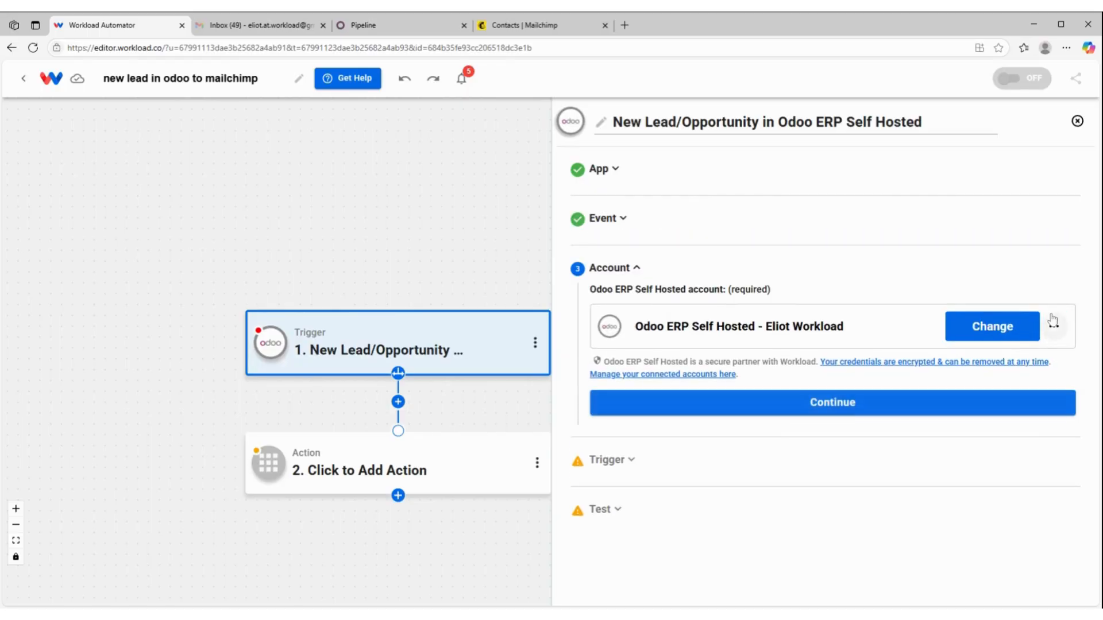
Accept the connected Odoo account and set the trigger's database to workload2
left_click(815, 402)
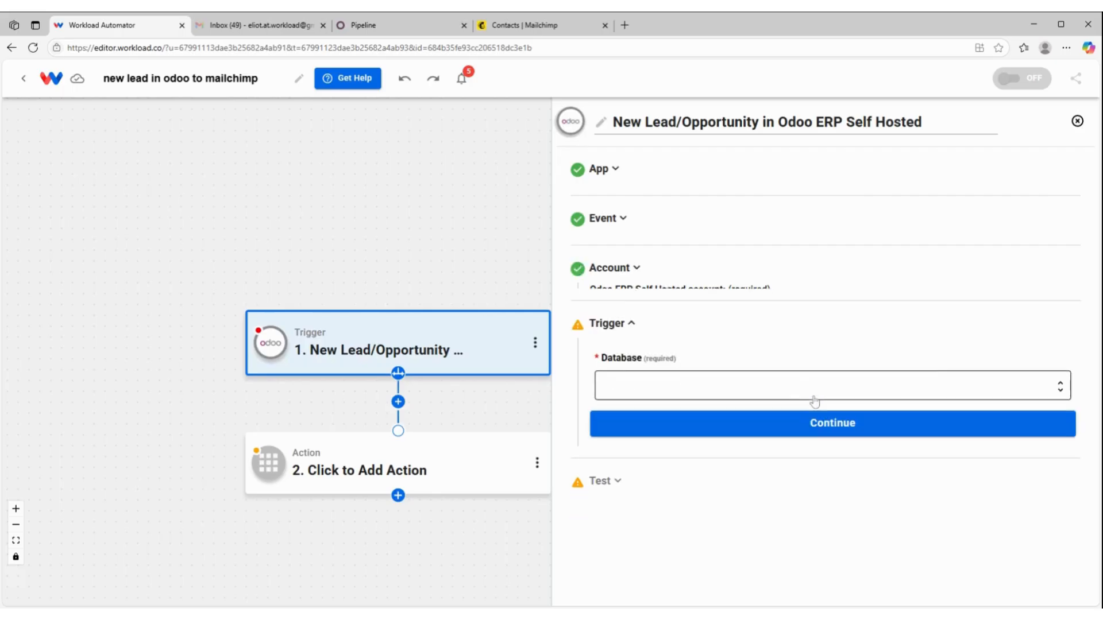
left_click(643, 378)
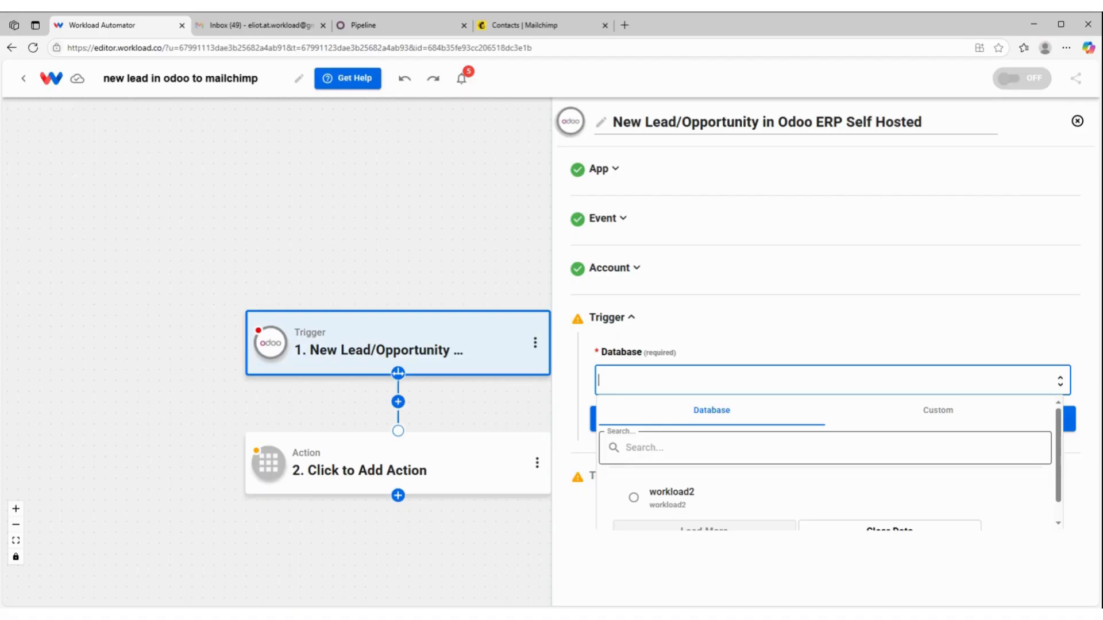
left_click(677, 498)
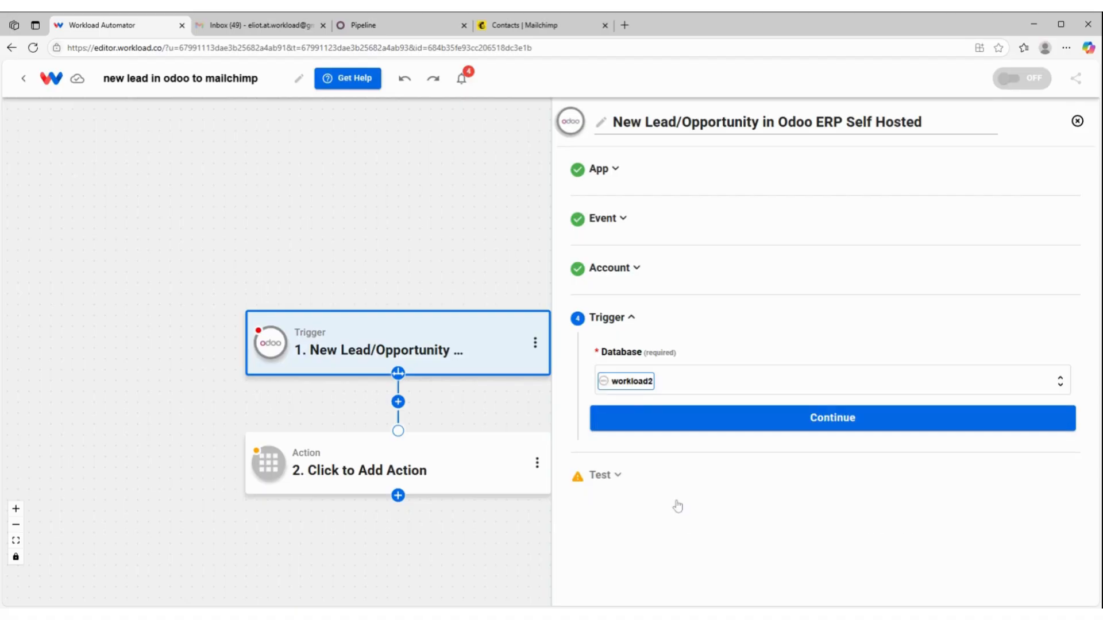
left_click(670, 416)
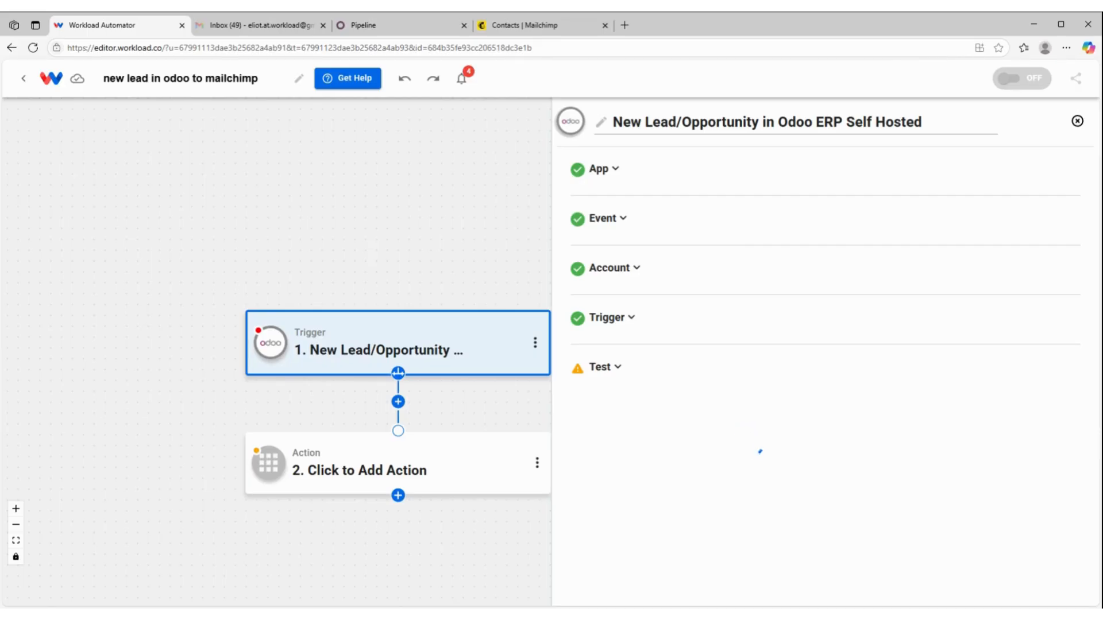
Test the Odoo trigger, review the returned lead data and continue to the action step
left_click(826, 535)
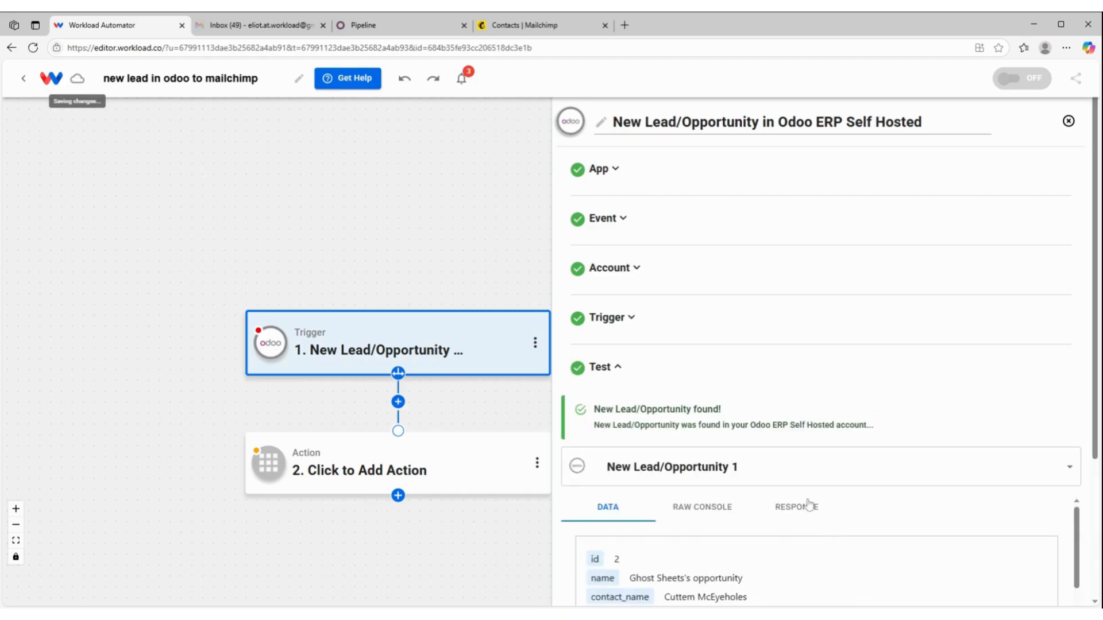
scroll(777, 420, "down", 1)
scroll(778, 515, "down", 4)
scroll(778, 515, "down", 5)
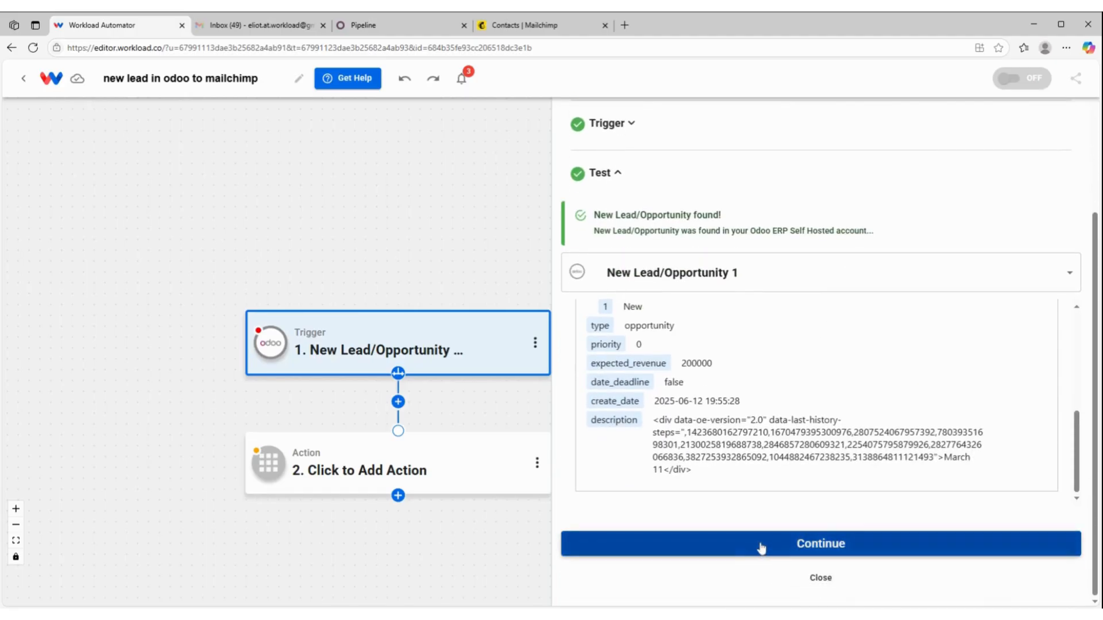
left_click(762, 547)
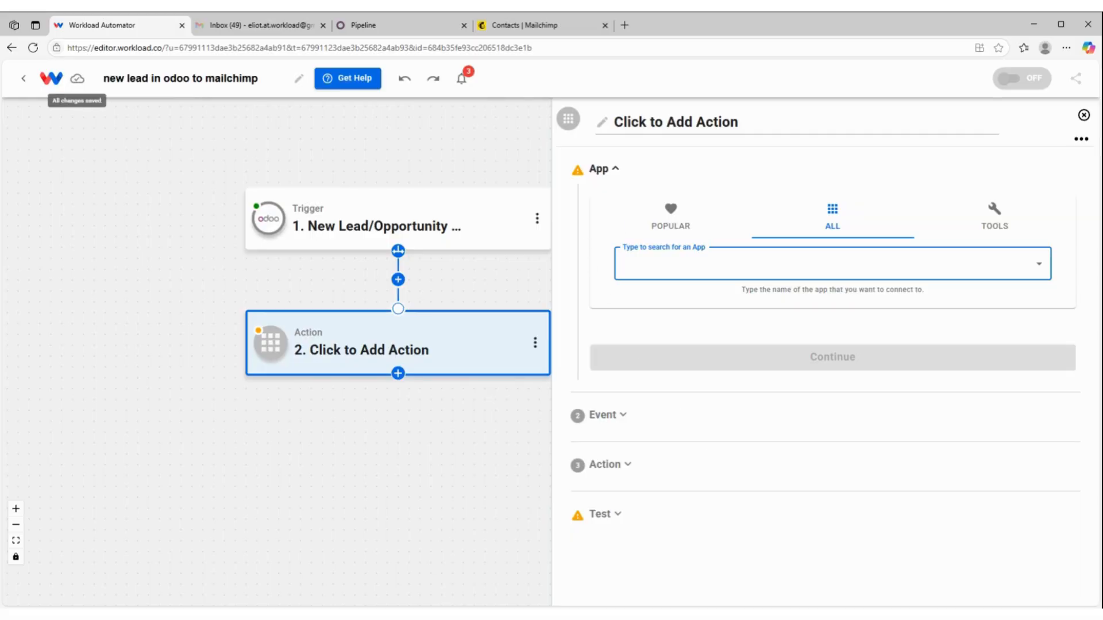
Set the action's app to Mailchimp with the event Add or Update Contact on a List
type("mailc")
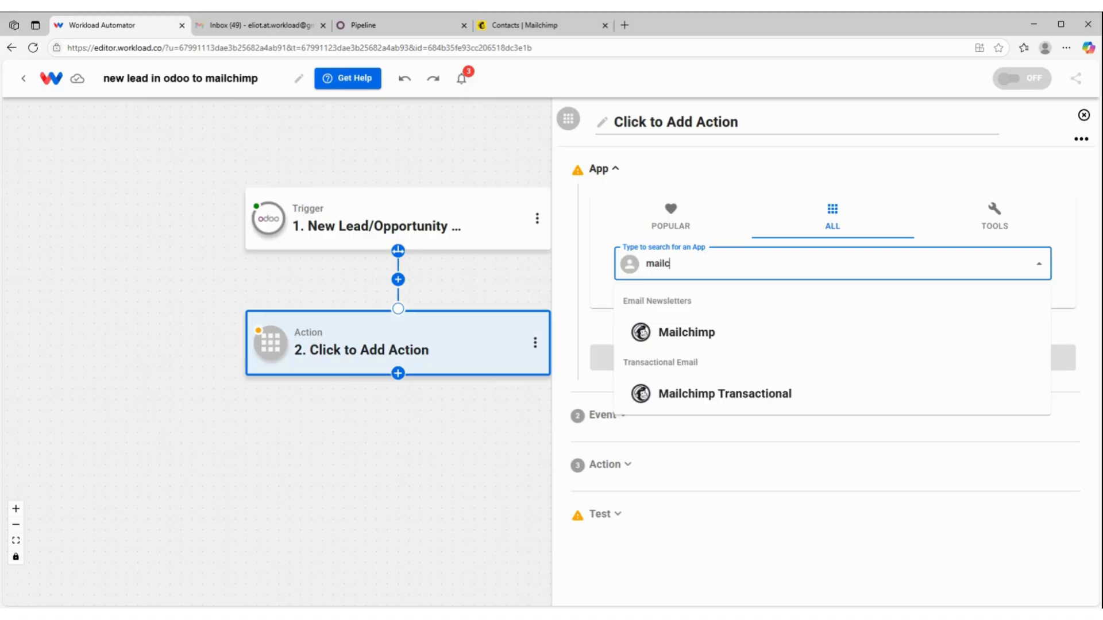
type("h")
left_click(694, 346)
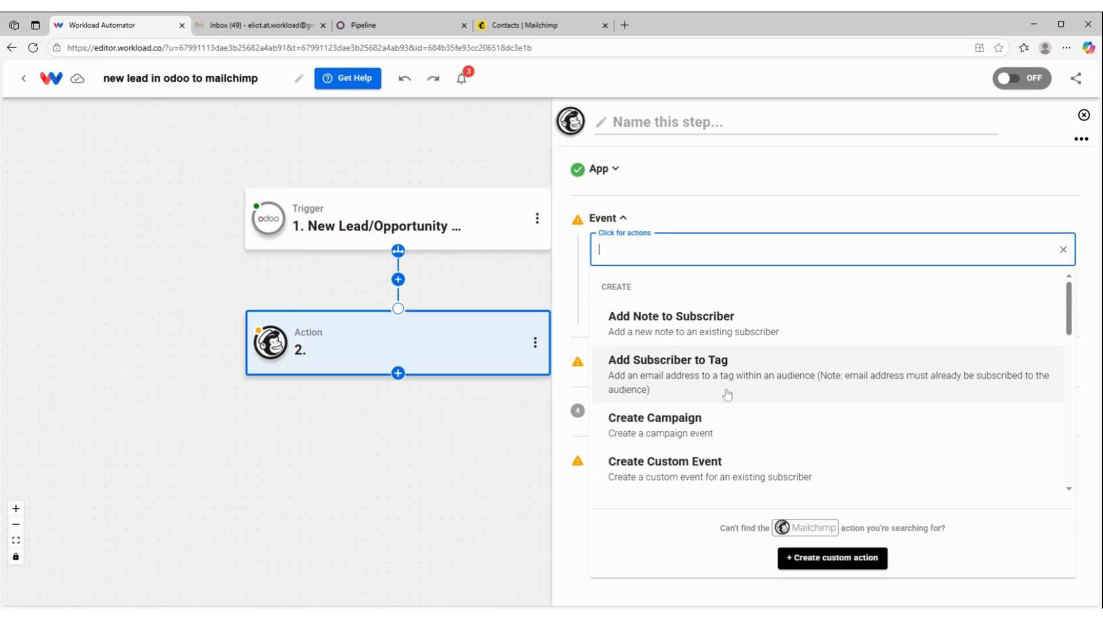
scroll(718, 379, "down", 10)
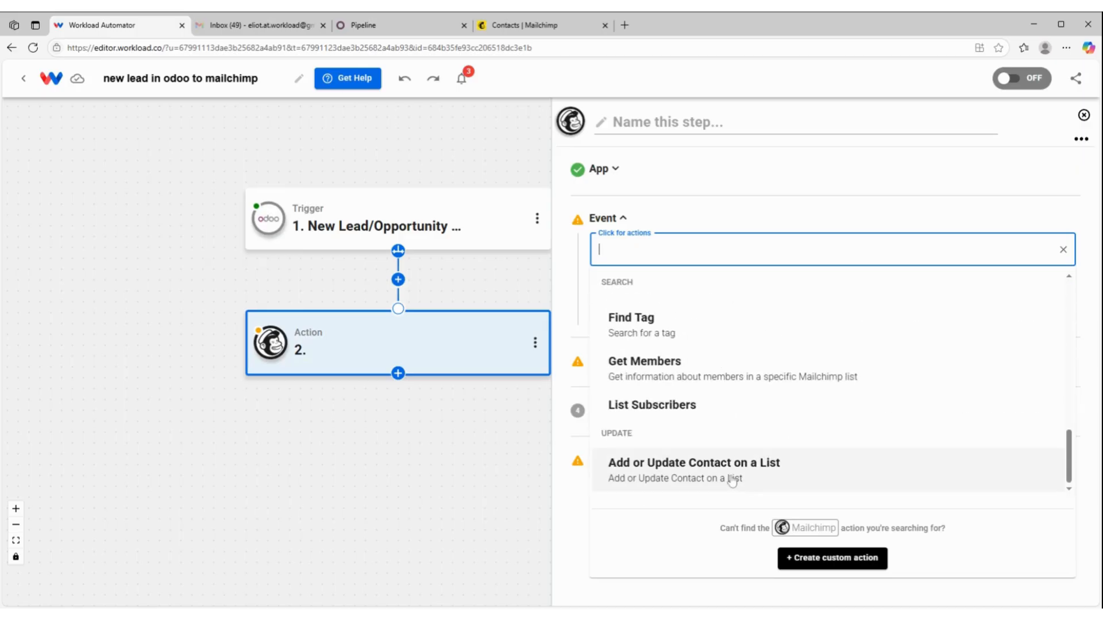
left_click(729, 477)
left_click(767, 304)
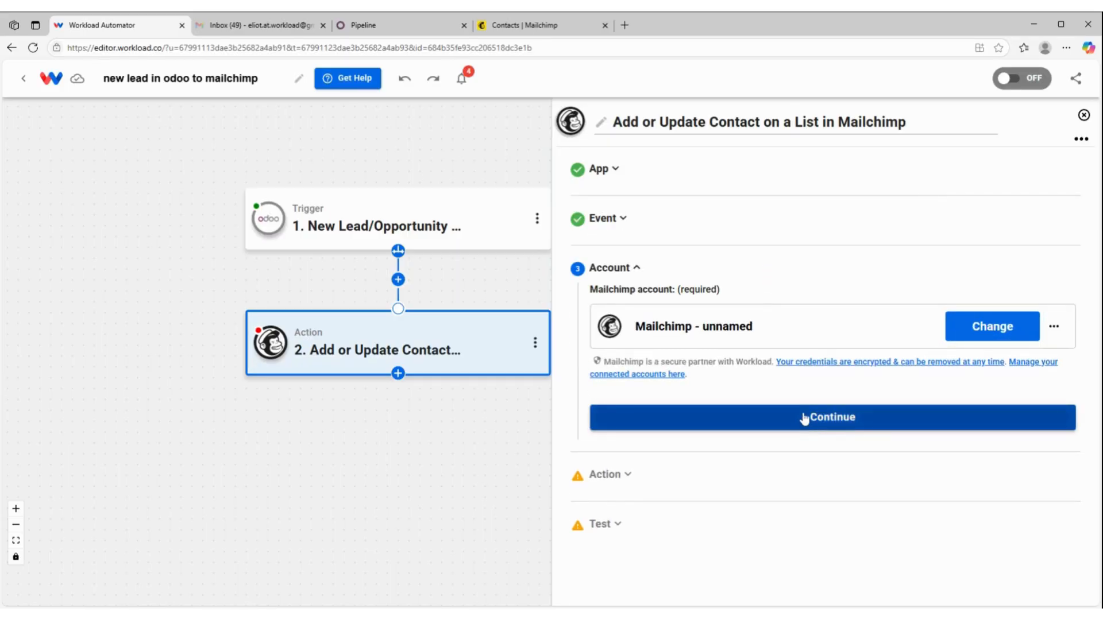
Accept the connected Mailchimp account and select the workload list as the audience
left_click(805, 418)
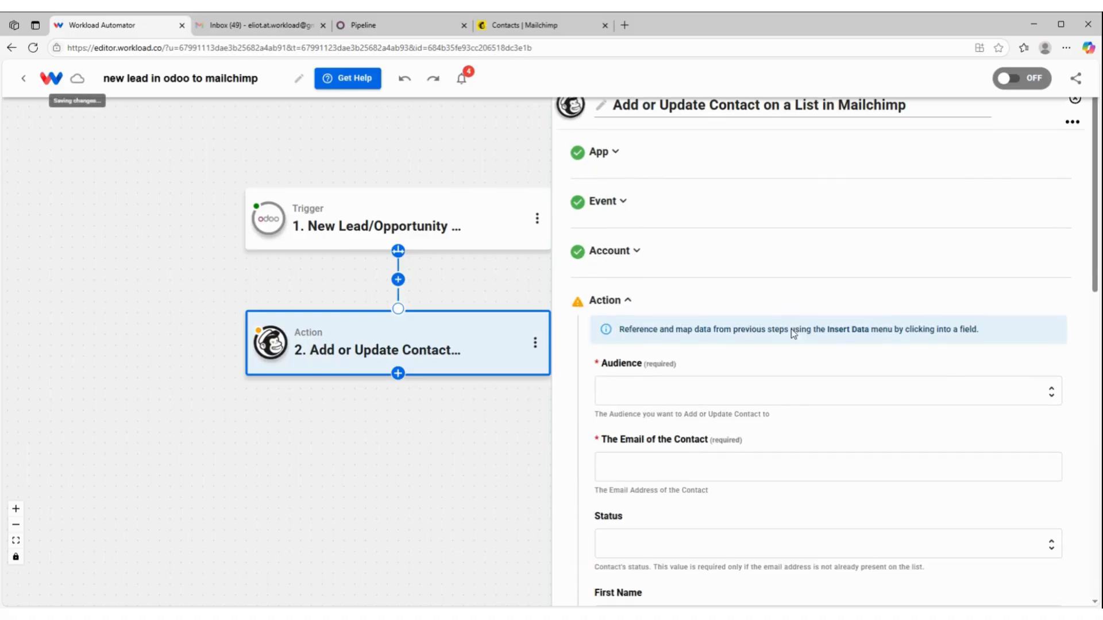
scroll(797, 425, "down", 2)
left_click(598, 290)
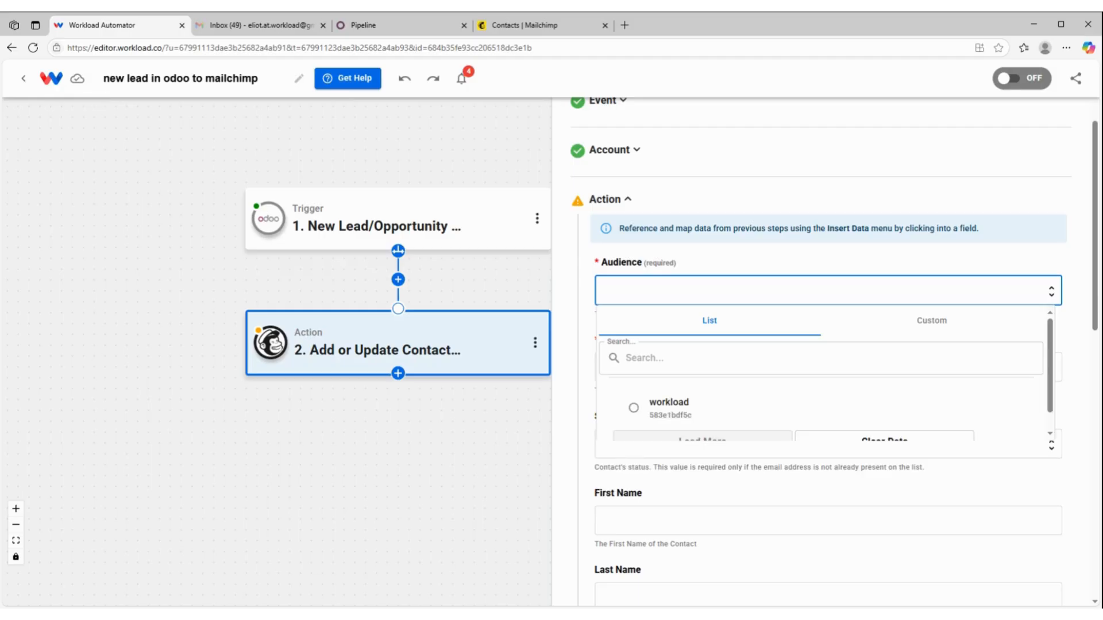
left_click(675, 414)
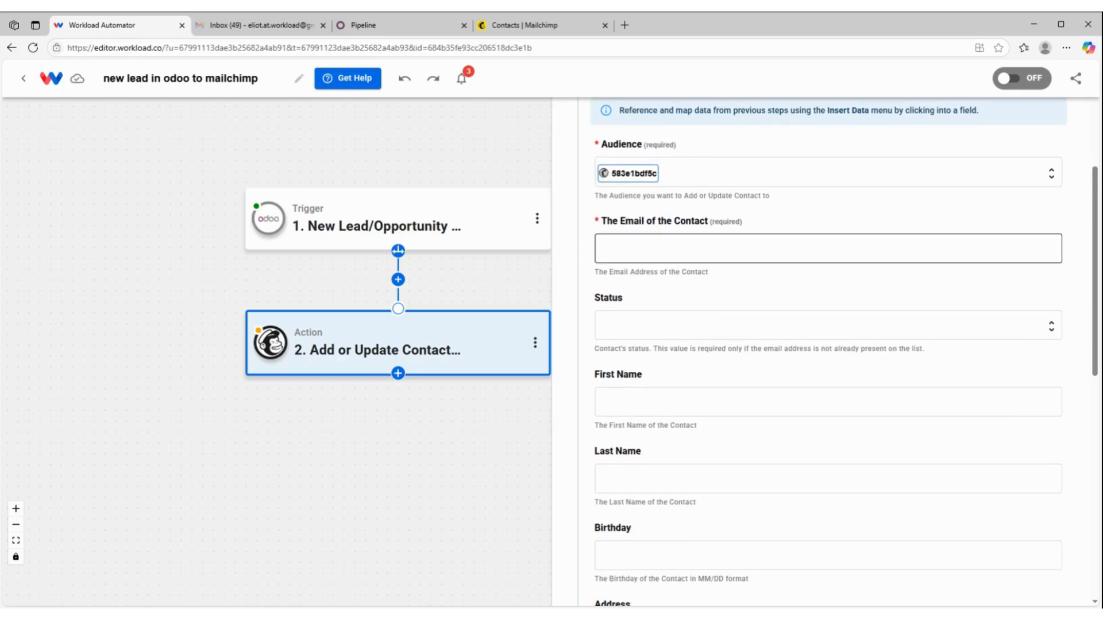
Map the contact's email to the Odoo lead's email_from field and set the contact's status to Subscribed
left_click(827, 248)
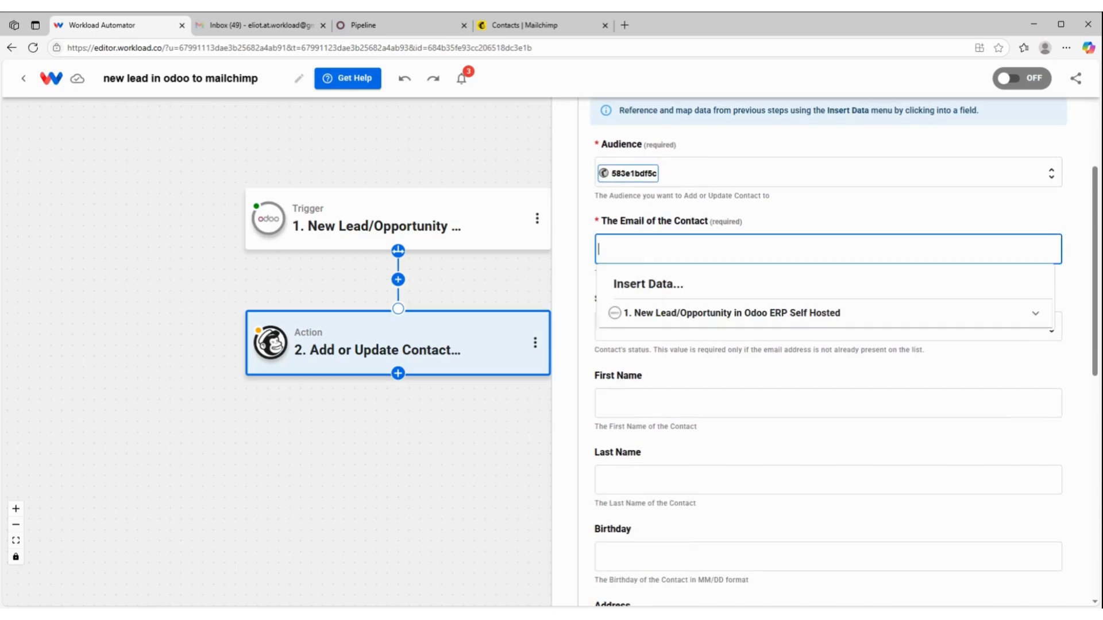
left_click(688, 316)
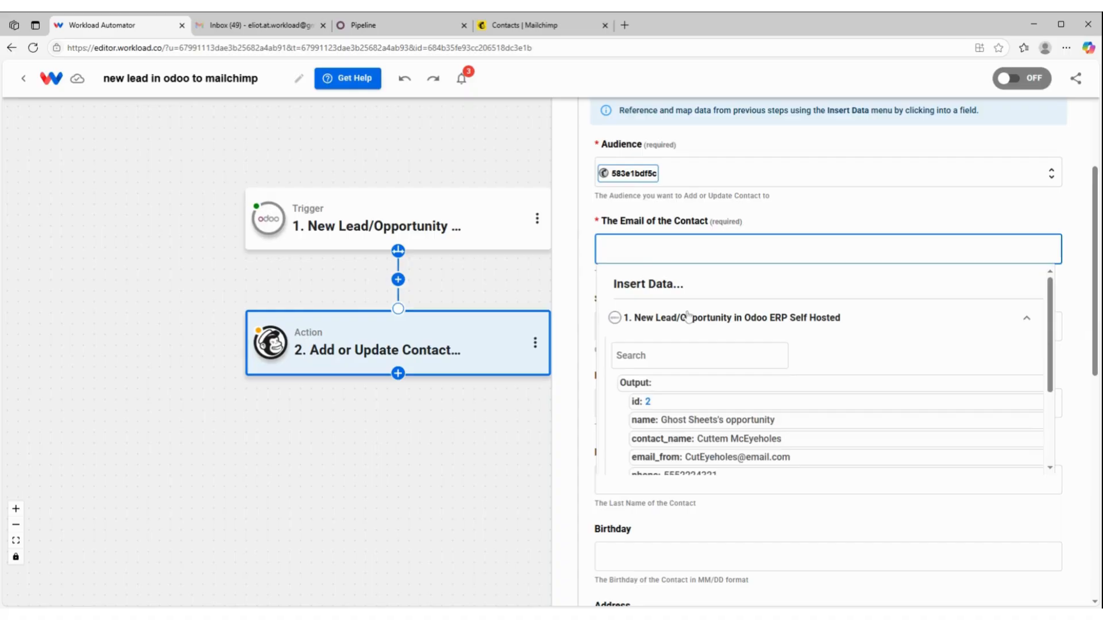
left_click(698, 458)
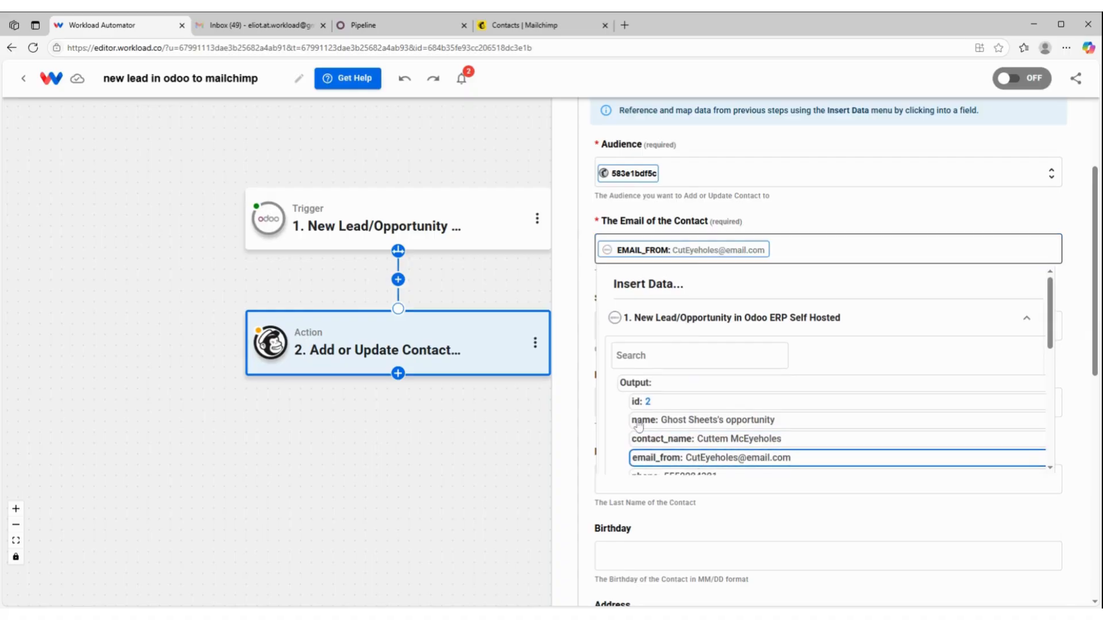
left_click(746, 215)
scroll(721, 259, "down", 2)
left_click(721, 208)
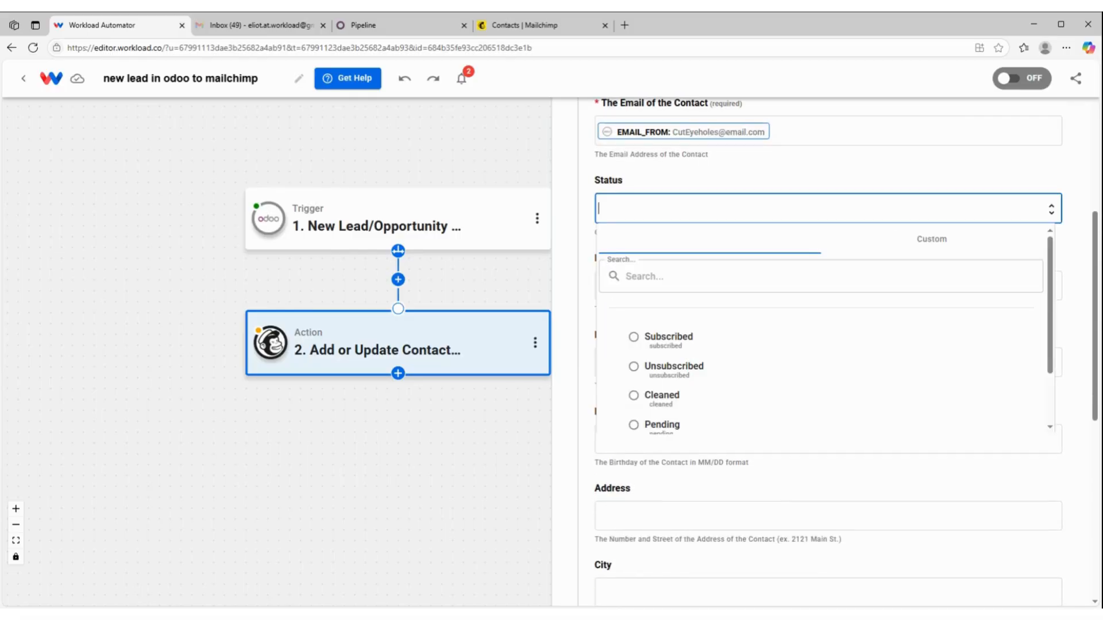
left_click(658, 343)
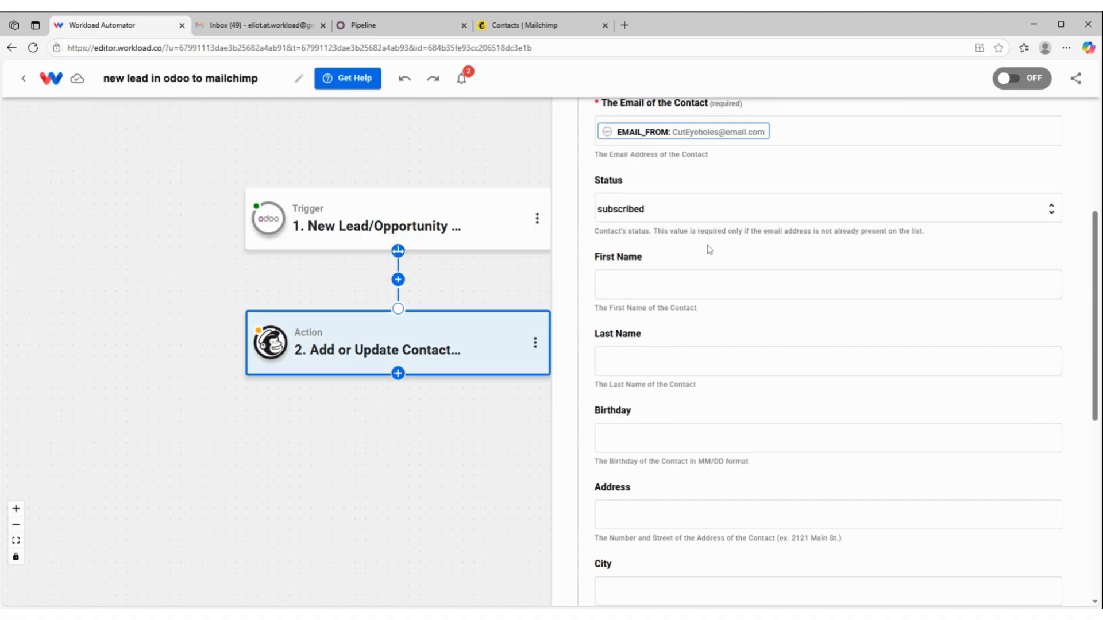
Look through the Odoo lead's output fields for name data suitable for the contact's First Name
scroll(718, 259, "down", 2)
left_click(642, 175)
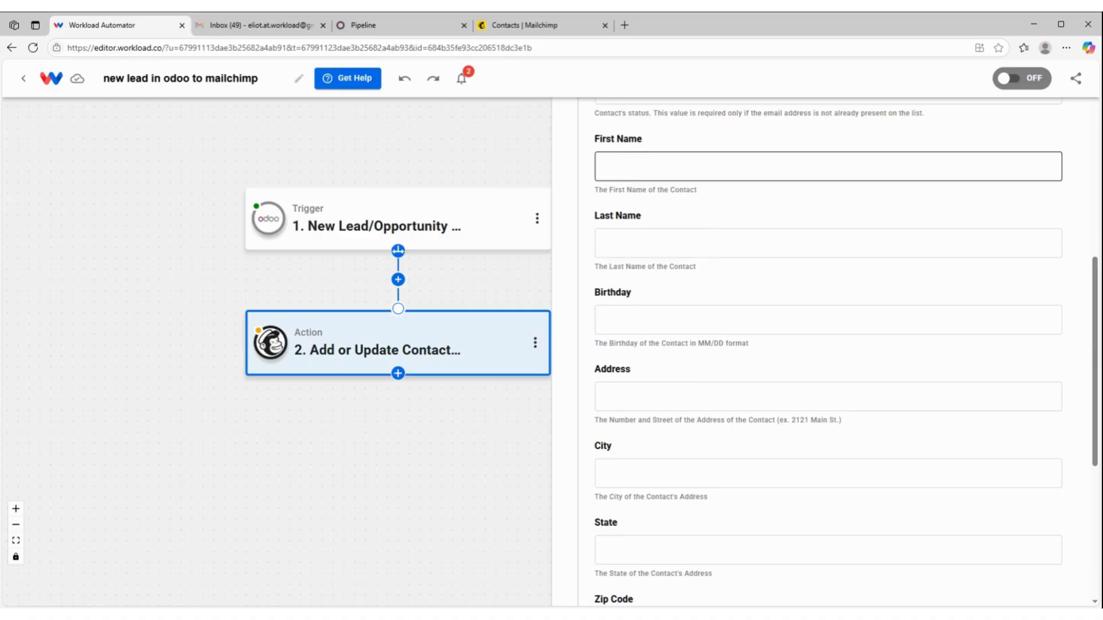
left_click(642, 168)
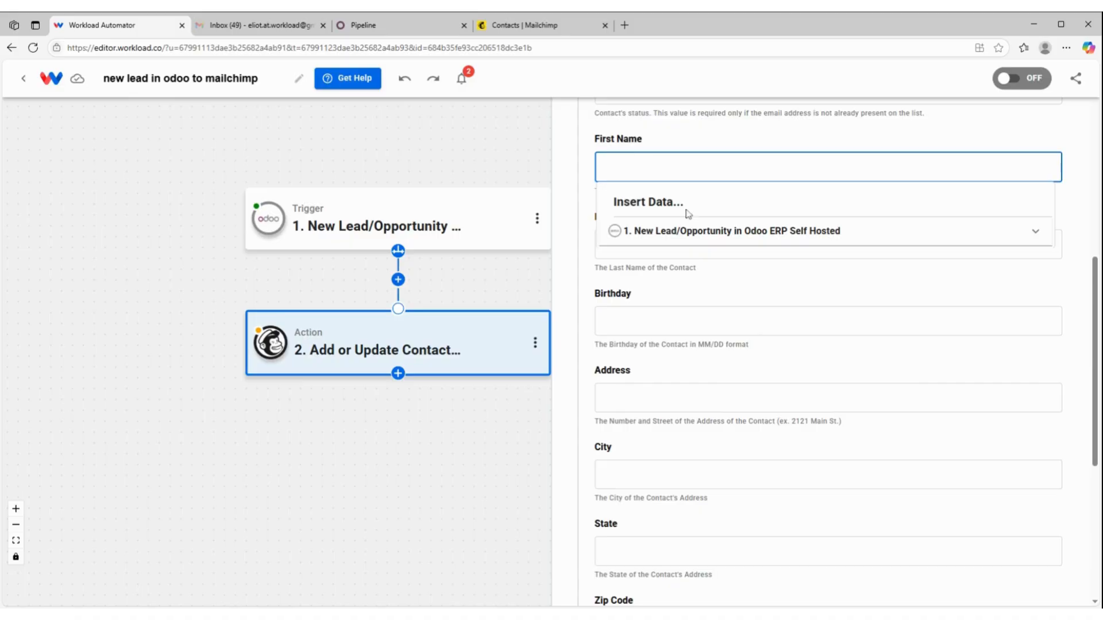
left_click(706, 235)
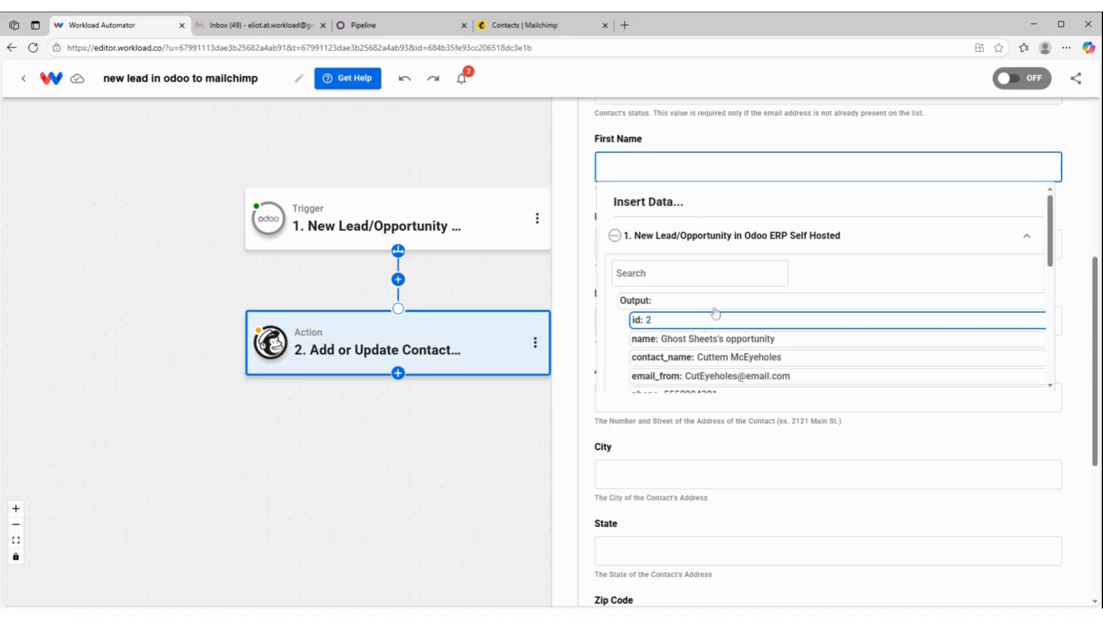
scroll(725, 322, "down", 1)
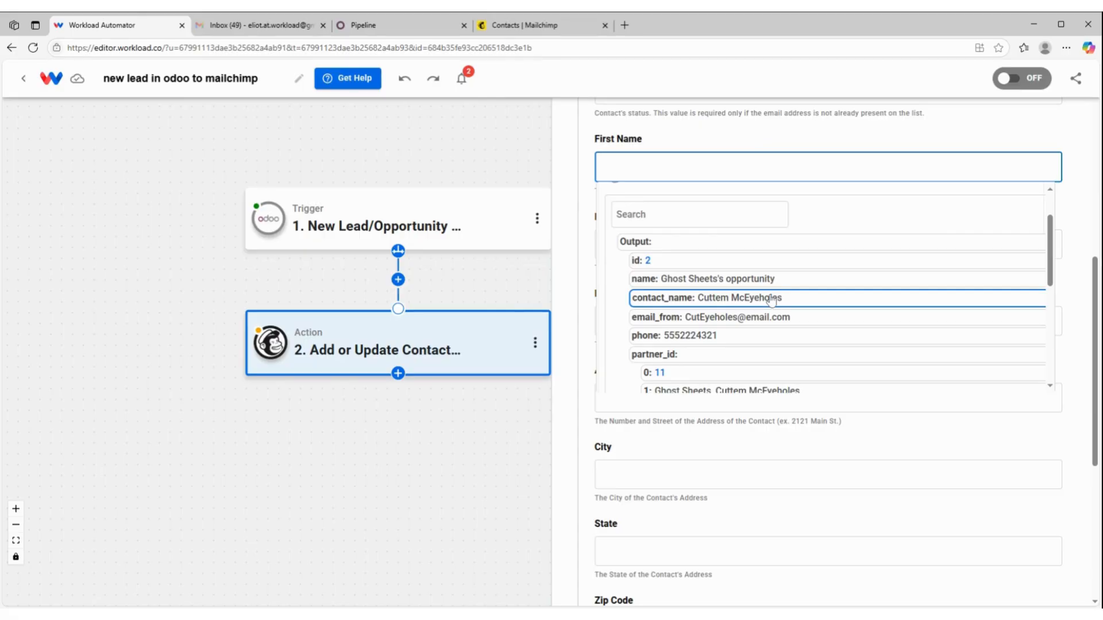
scroll(771, 299, "down", 4)
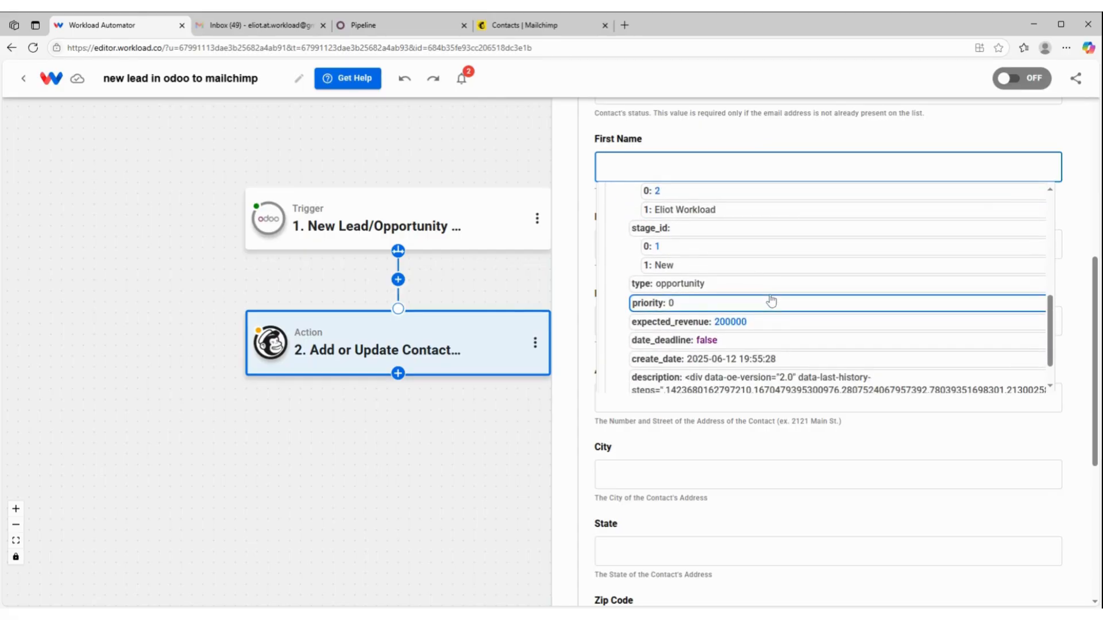
scroll(771, 300, "up", 5)
Insert a step between the Odoo trigger and the Mailchimp action, using AI Formatter by Workload with the Format Data event
left_click(398, 279)
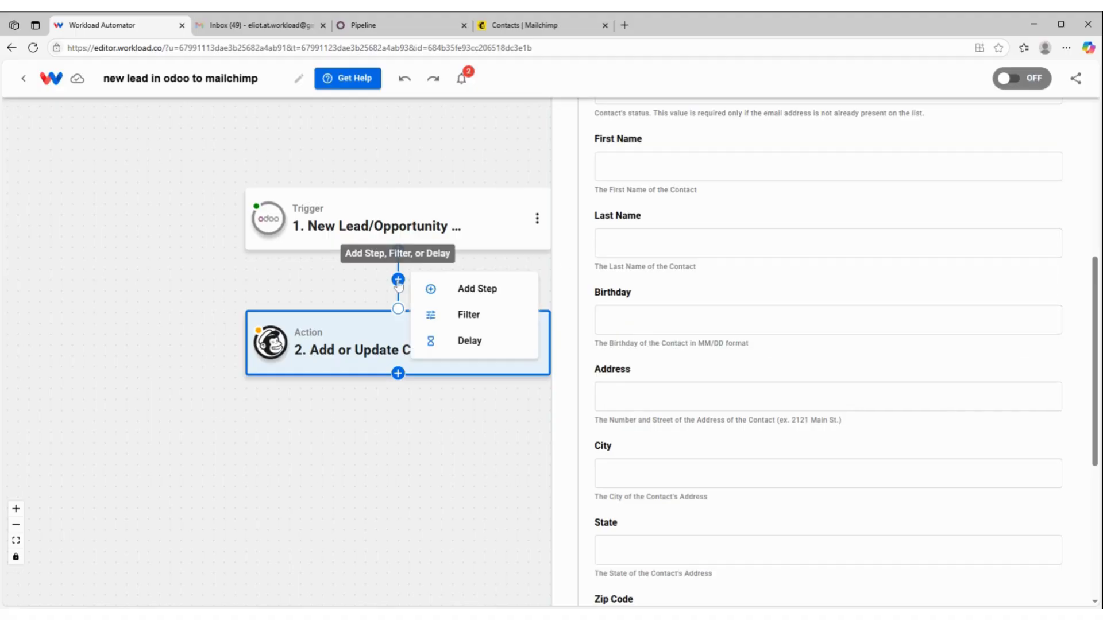
left_click(458, 288)
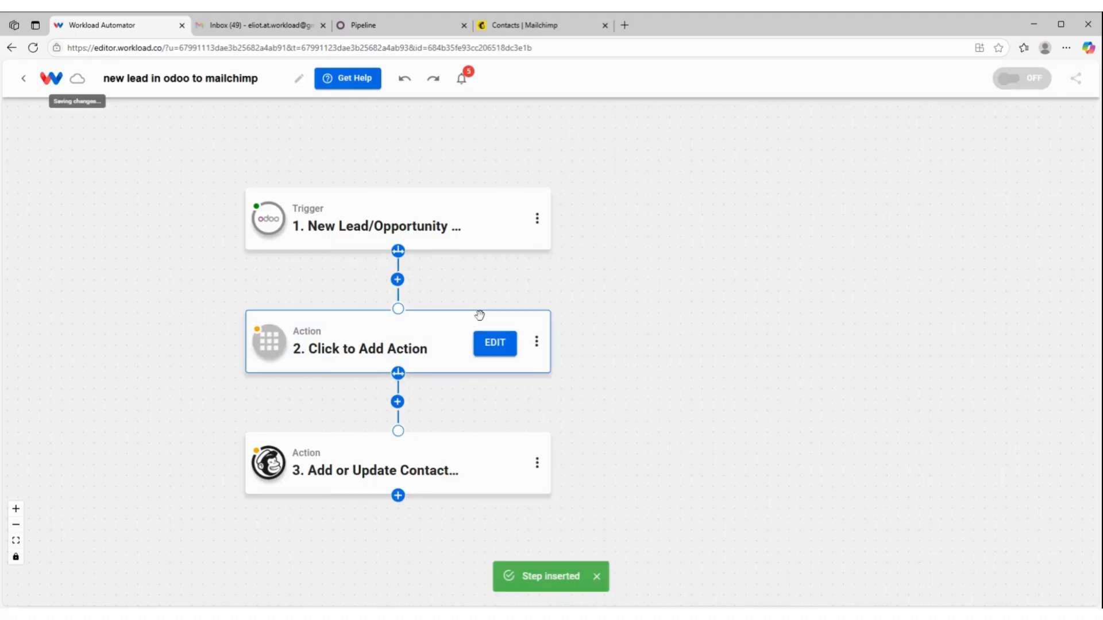
left_click(425, 344)
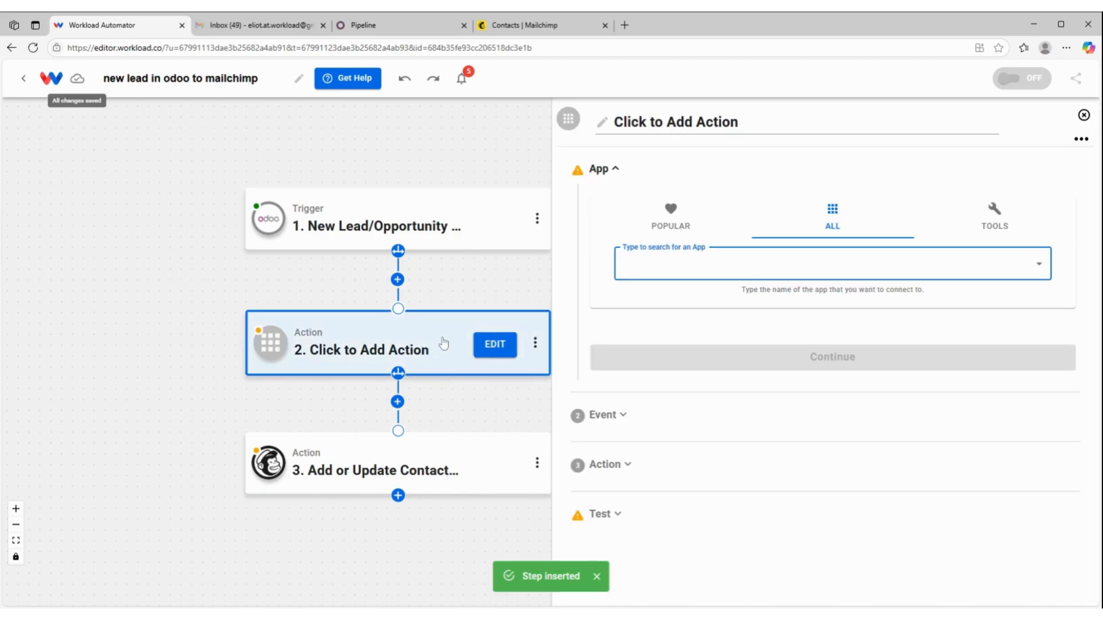
left_click(993, 213)
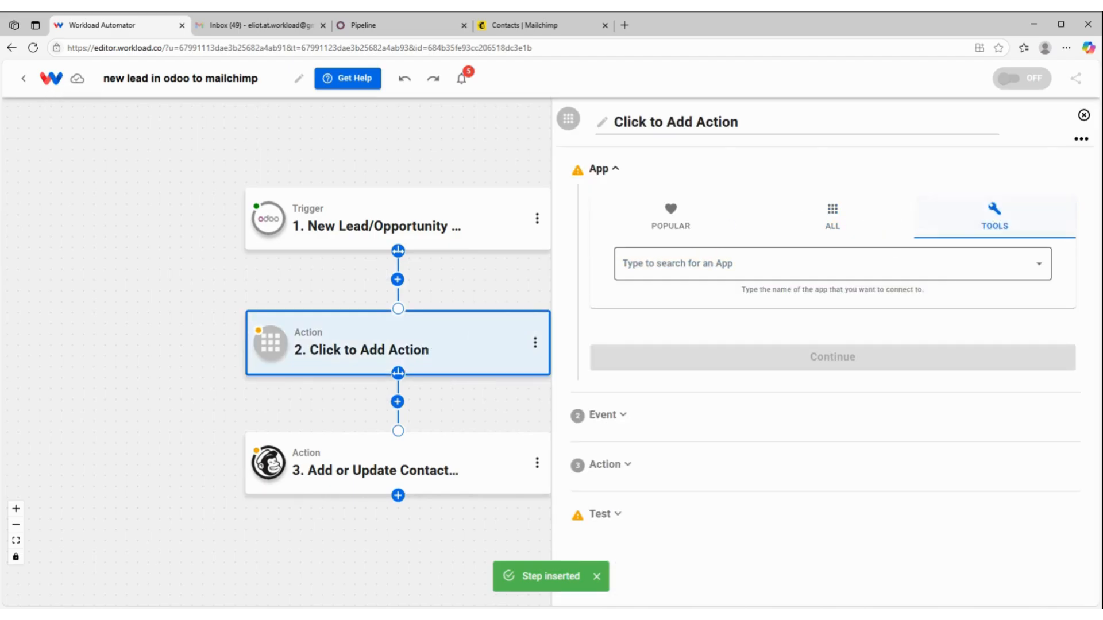
left_click(706, 253)
left_click(679, 327)
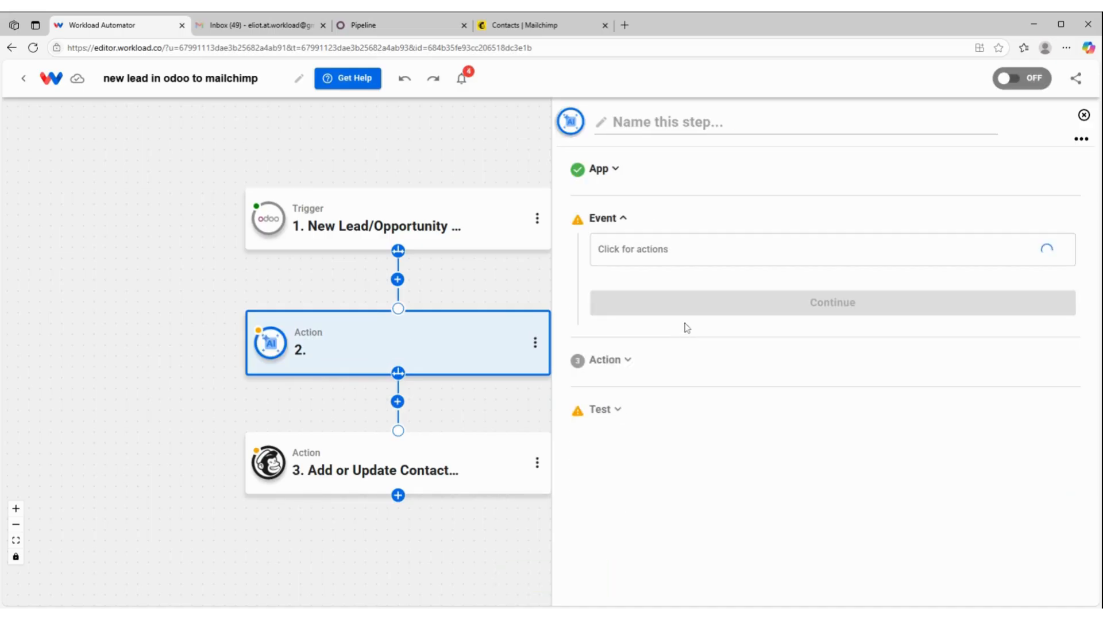
left_click(698, 325)
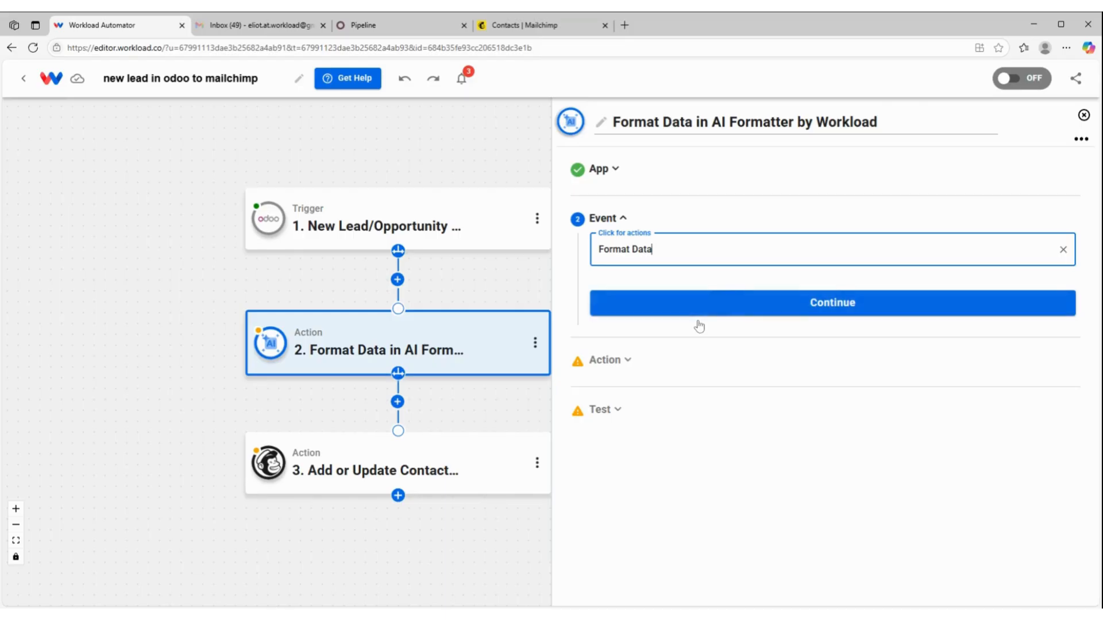
left_click(727, 303)
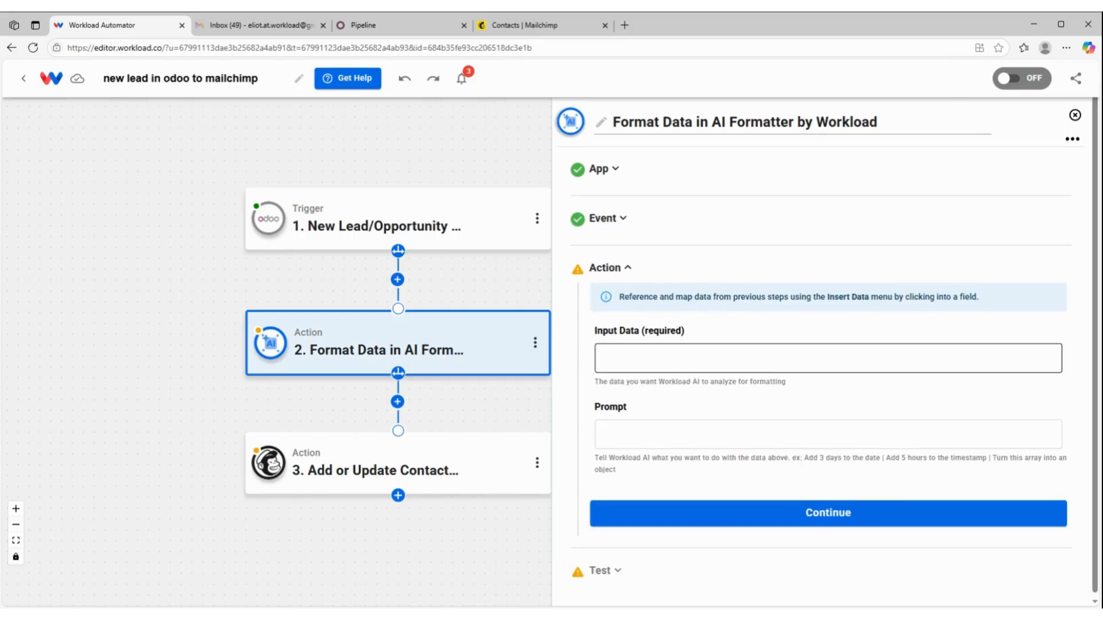
Map the Odoo lead's contact_name field as the AI Formatter step's input data
left_click(688, 358)
left_click(655, 426)
scroll(640, 428, "down", 2)
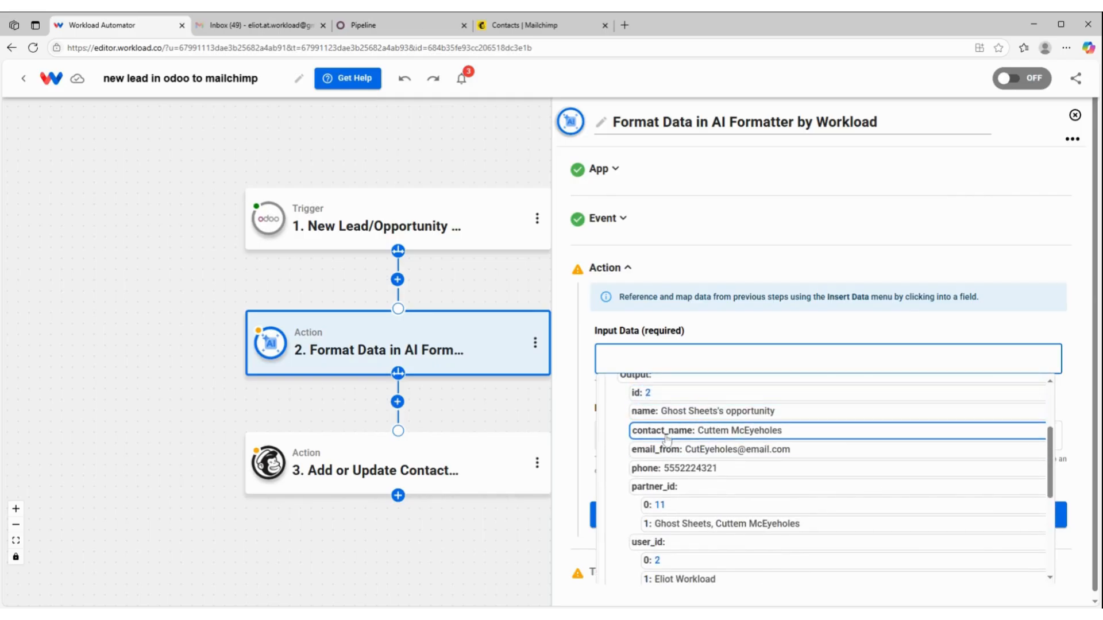
left_click(668, 432)
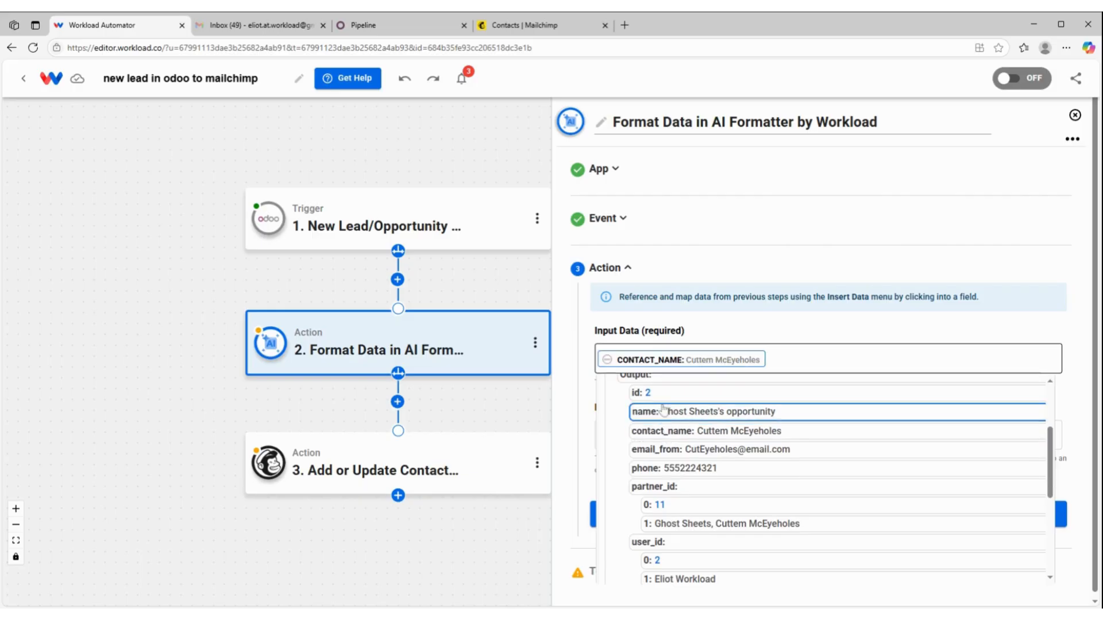
left_click(712, 330)
Set the formatter prompt to "split into first name and last name" and test the step
left_click(711, 435)
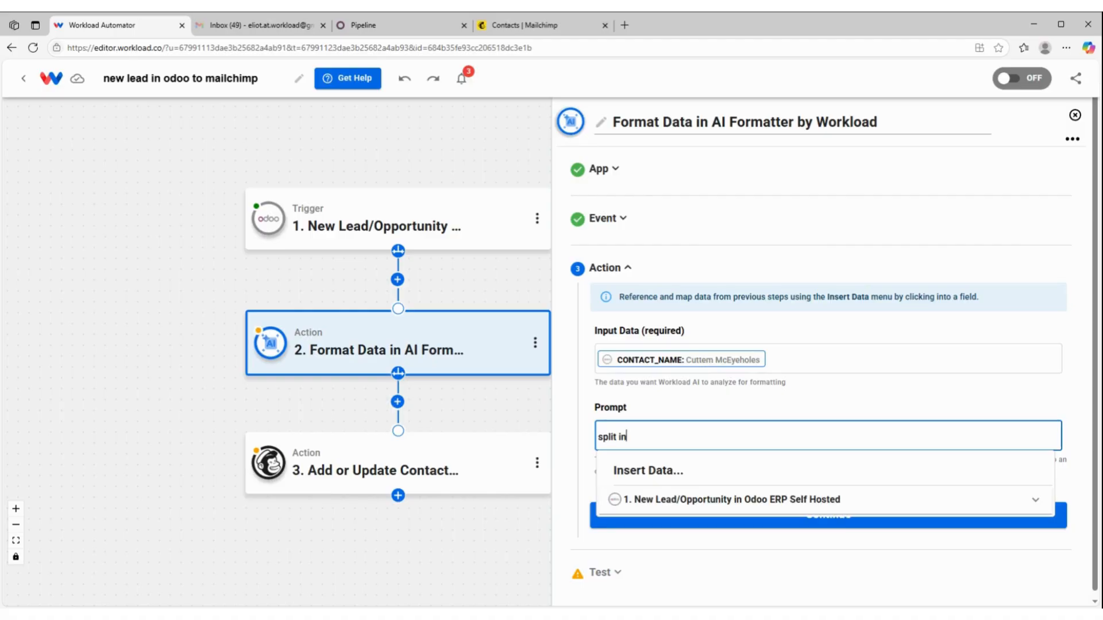
type("split into first name and last name")
left_click(711, 515)
left_click(711, 534)
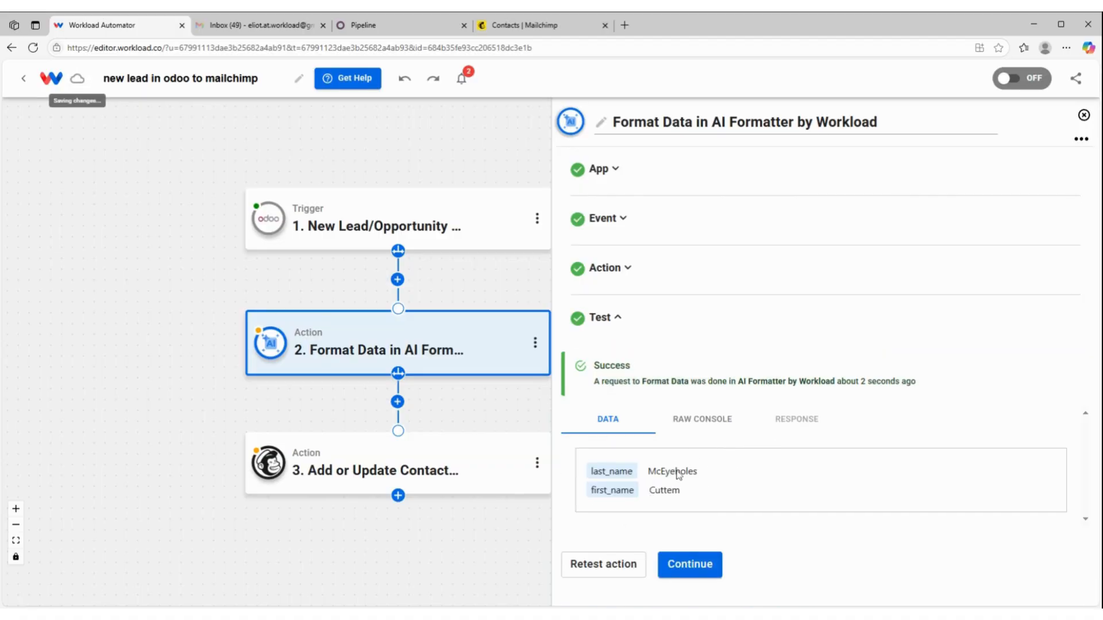
left_click(695, 564)
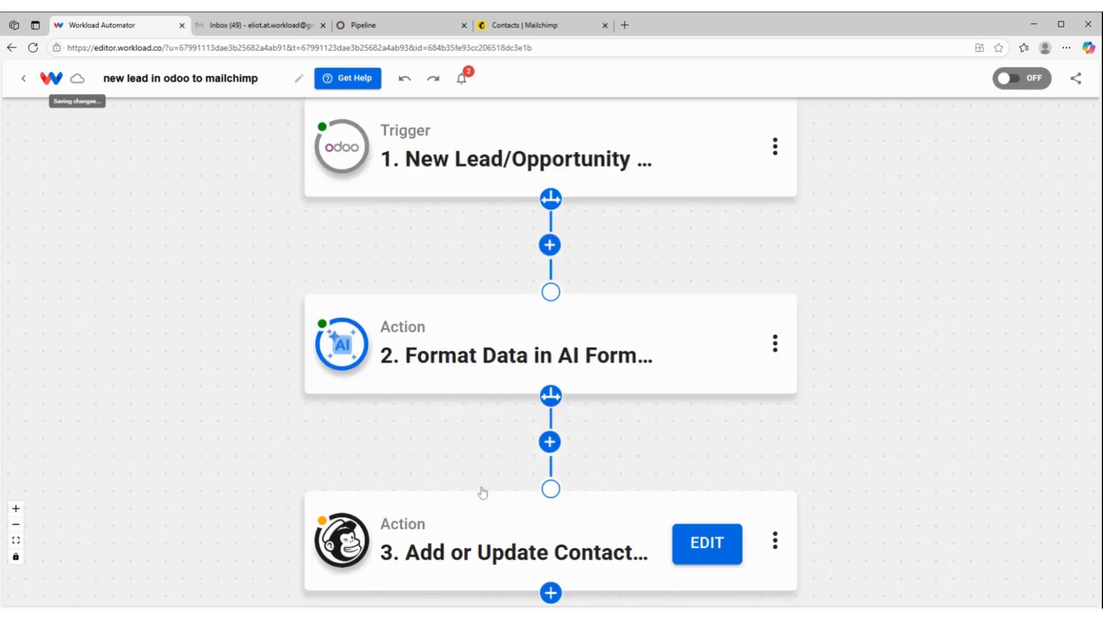
In the Mailchimp contact action, map First Name to the AI Formatter's first_name output
left_click(477, 533)
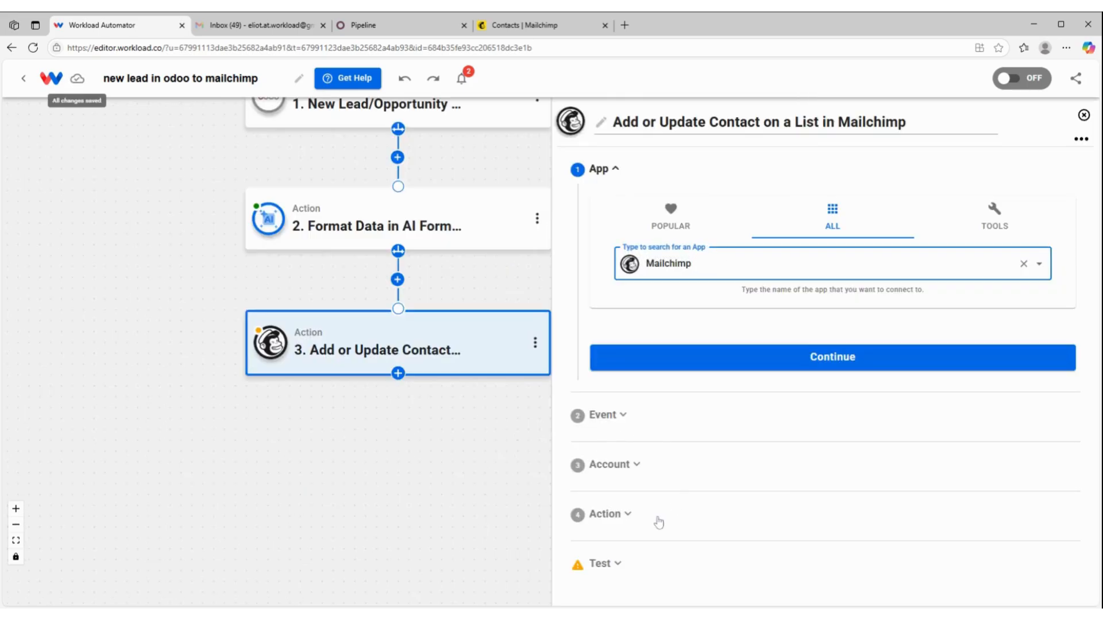
left_click(632, 524)
scroll(758, 419, "down", 2)
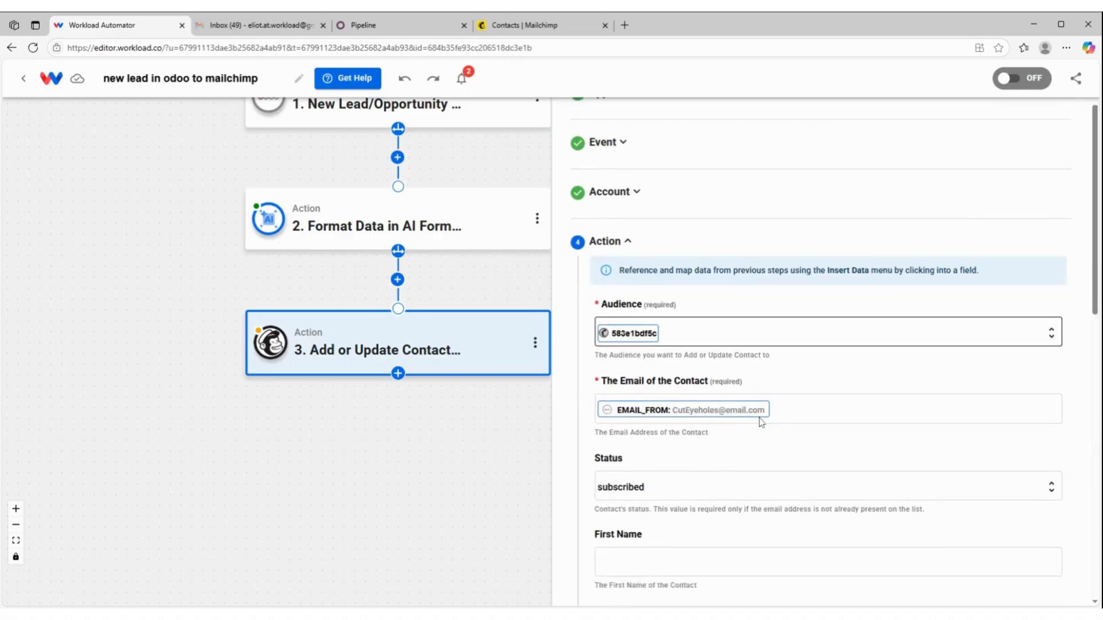
left_click(759, 405)
scroll(659, 381, "down", 2)
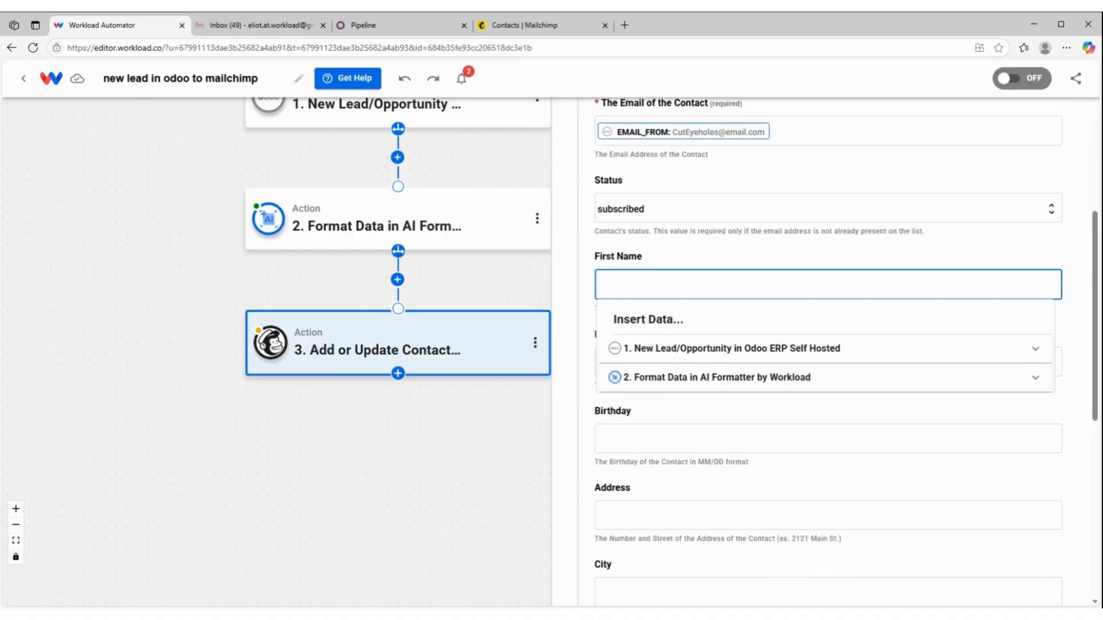
left_click(734, 384)
scroll(749, 446, "down", 1)
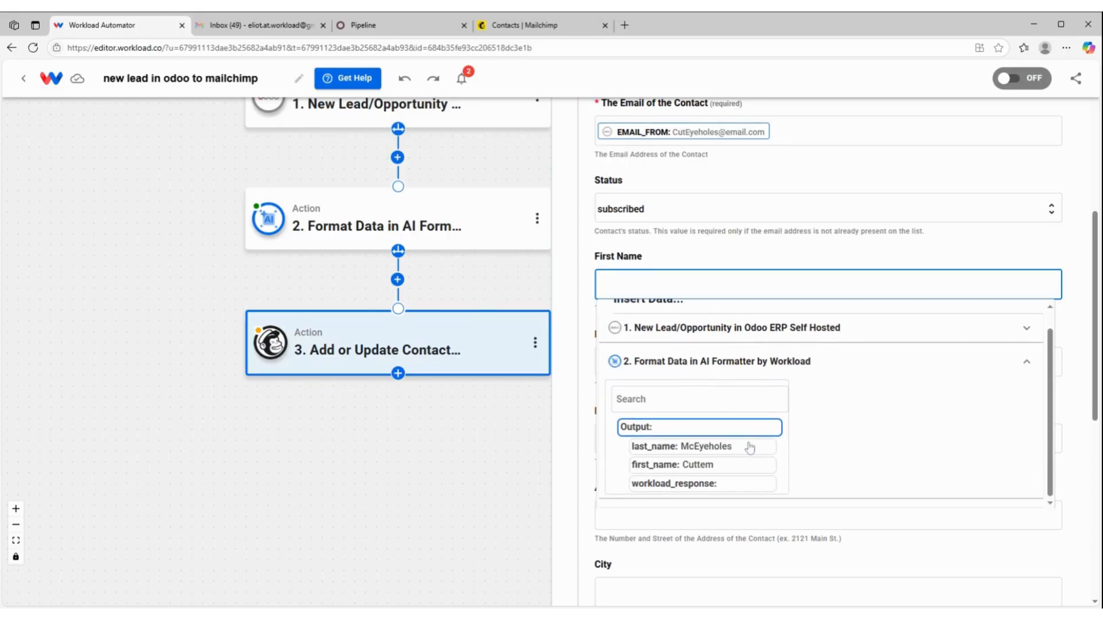
left_click(714, 465)
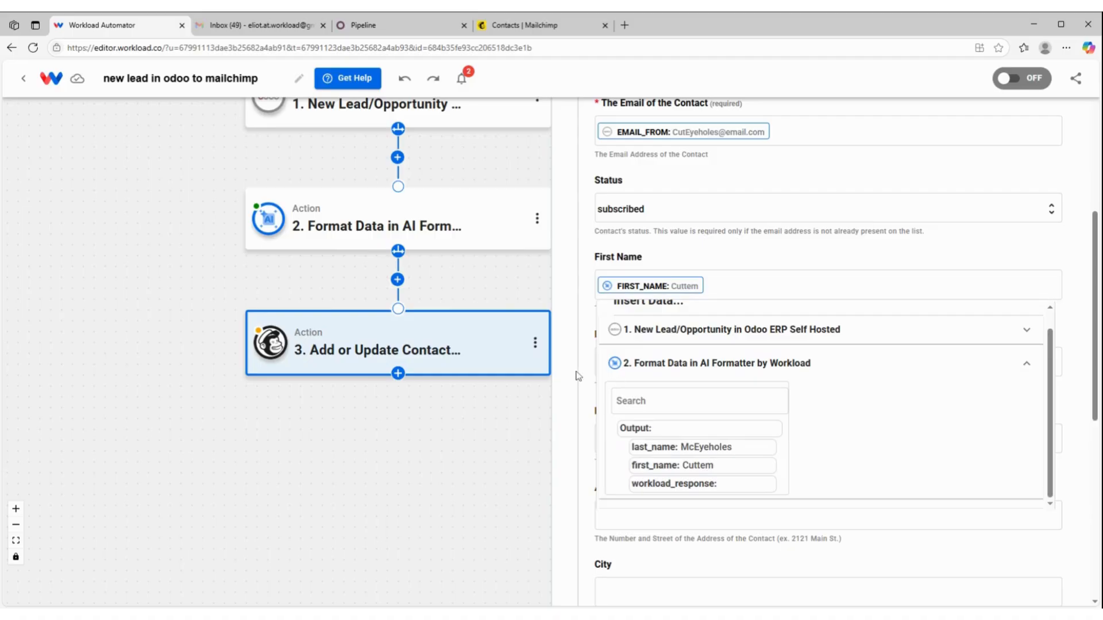
left_click(576, 374)
Map the Mailchimp contact's Last Name to the AI Formatter's last_name output
left_click(799, 362)
left_click(693, 457)
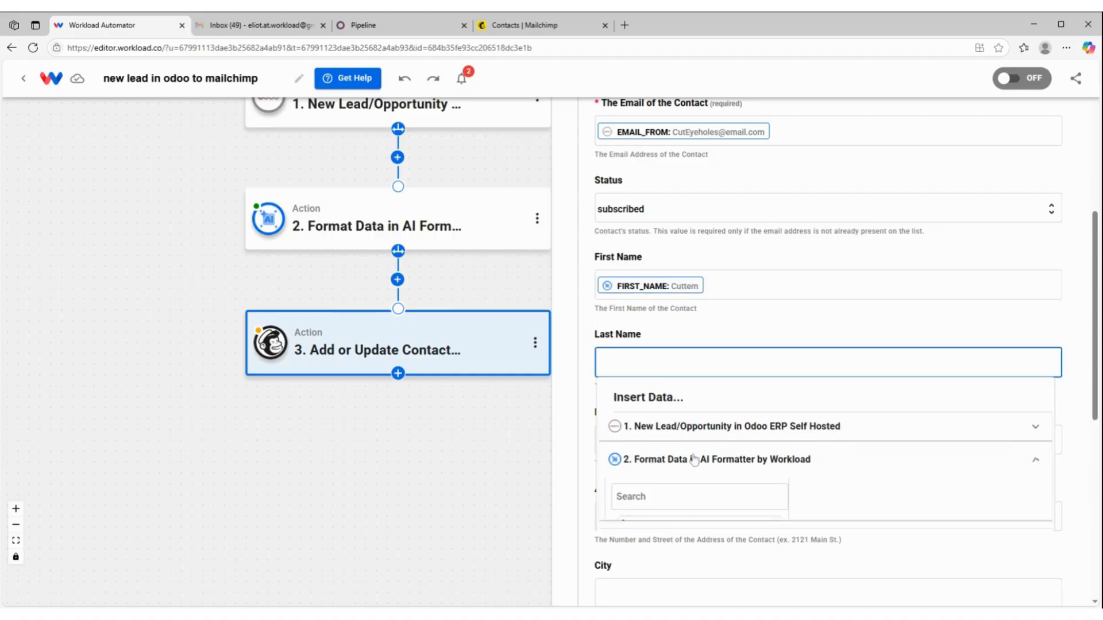
scroll(702, 476, "down", 1)
left_click(702, 525)
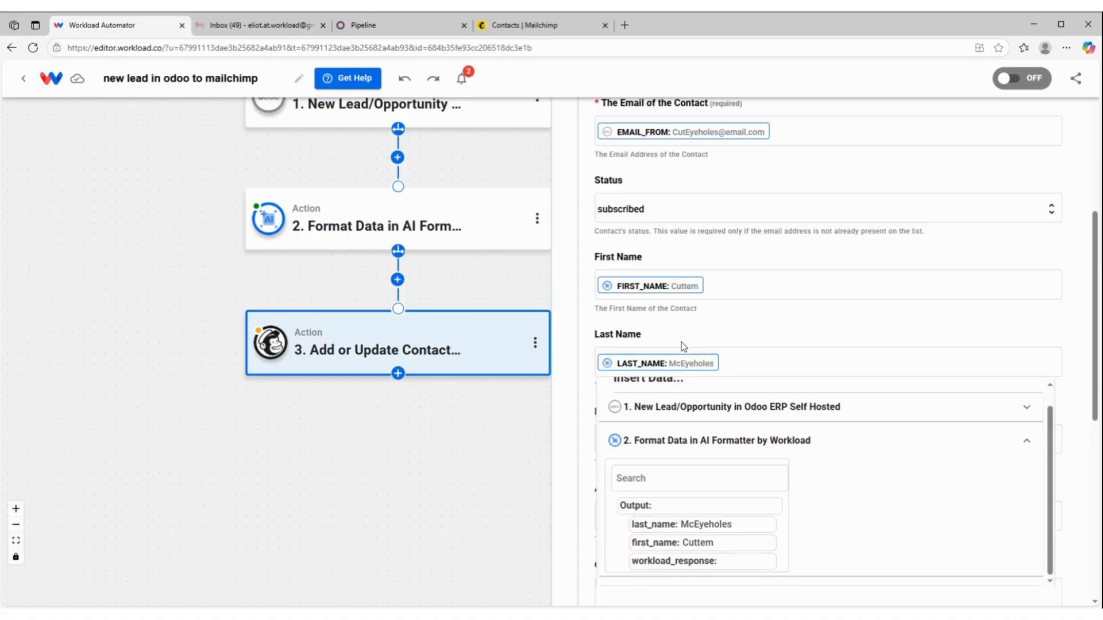
left_click(701, 319)
Look through the Odoo lead's output fields and its record in the Odoo pipeline for a date usable as the contact's Birthday
scroll(701, 320, "down", 2)
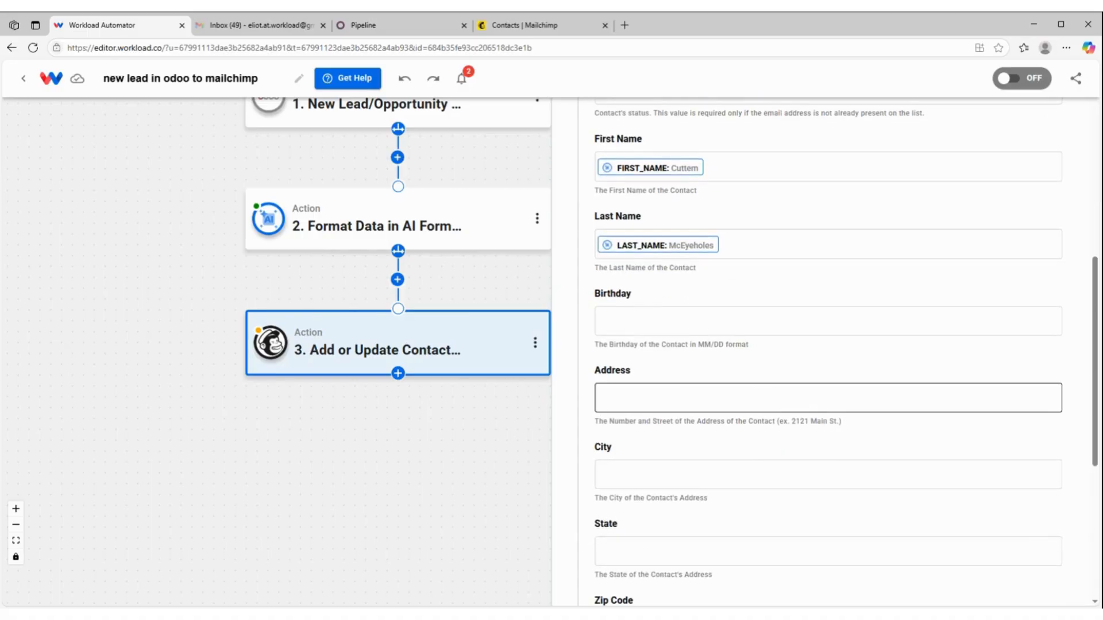
left_click(686, 334)
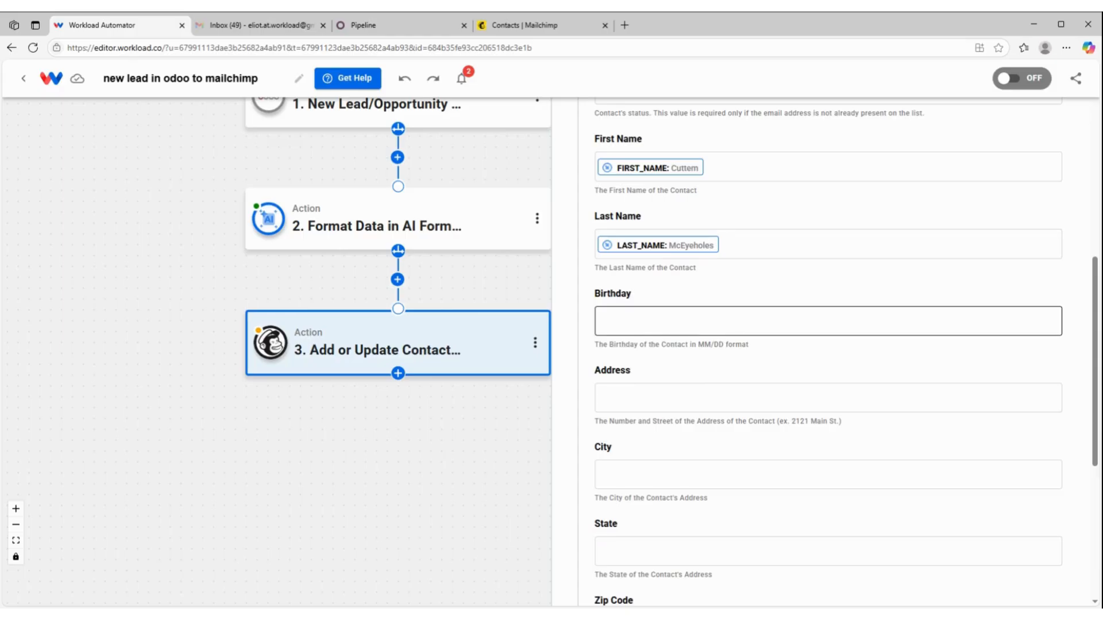
left_click(648, 330)
left_click(668, 396)
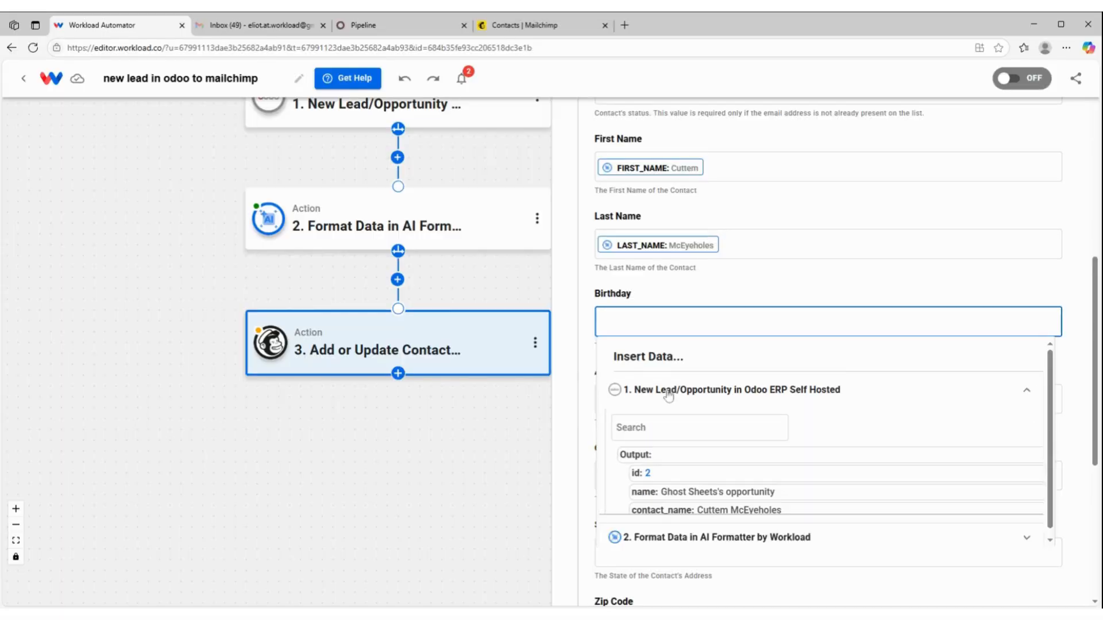
scroll(664, 454, "down", 2)
scroll(664, 425, "down", 4)
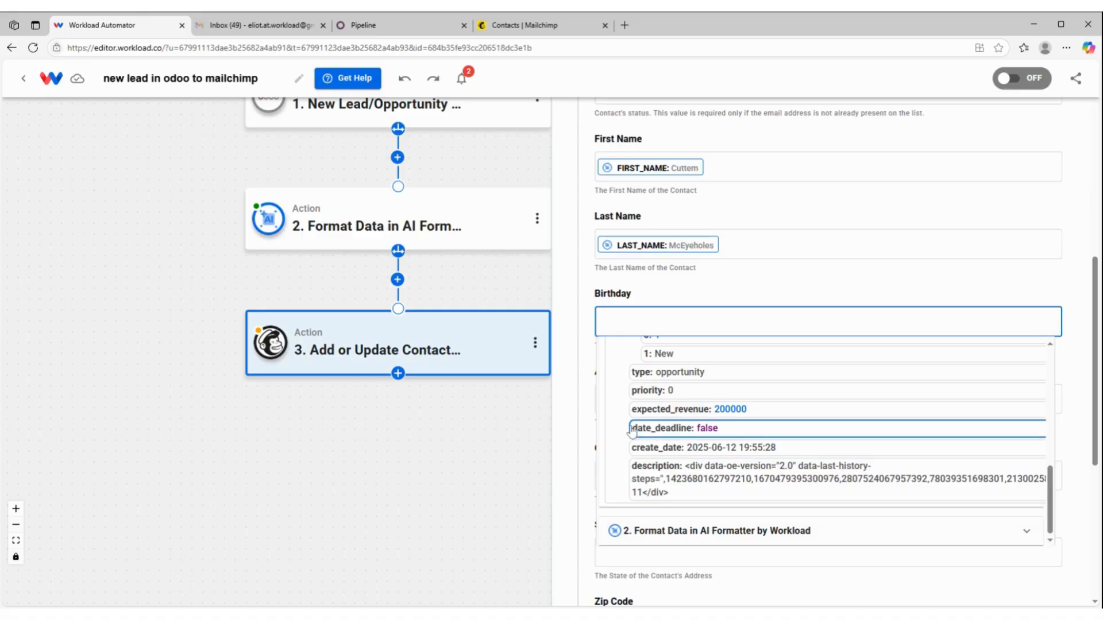
left_click(419, 24)
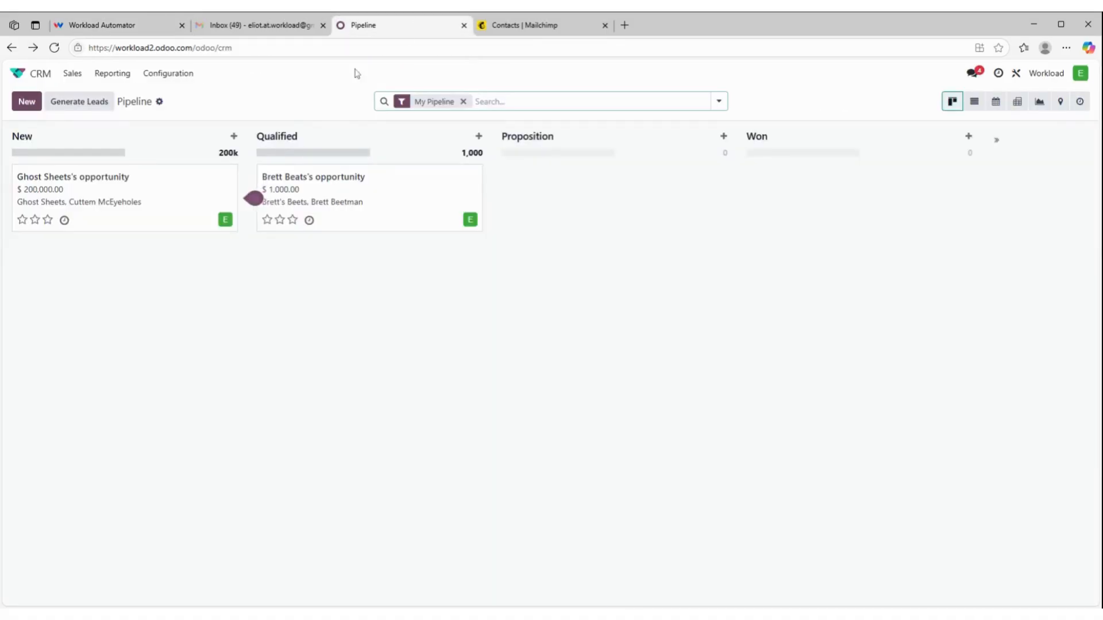
left_click(131, 182)
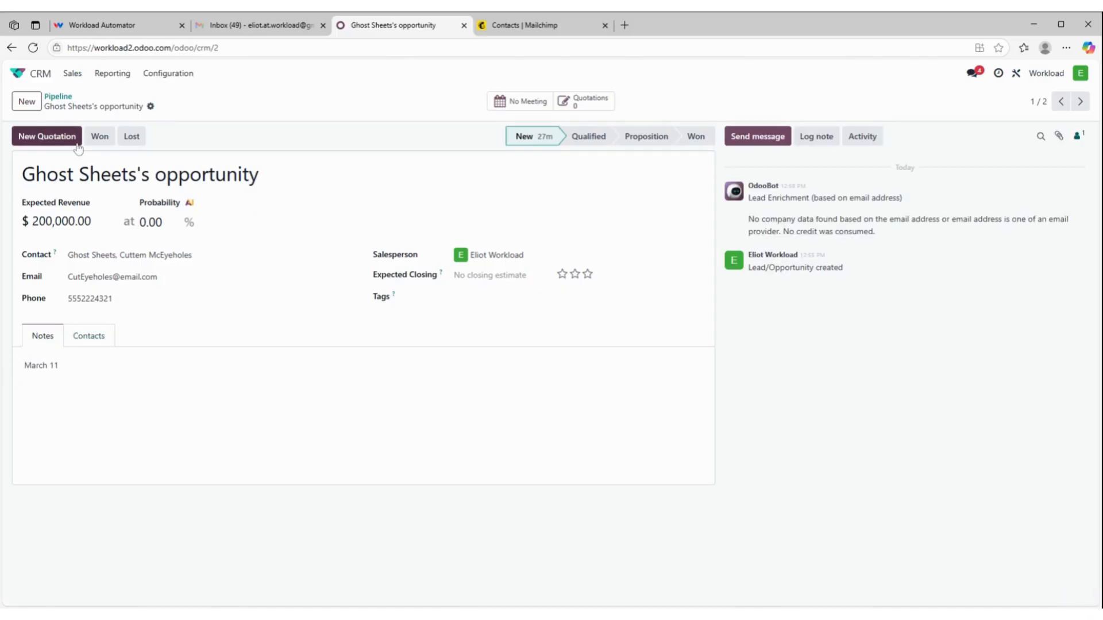
left_click(90, 29)
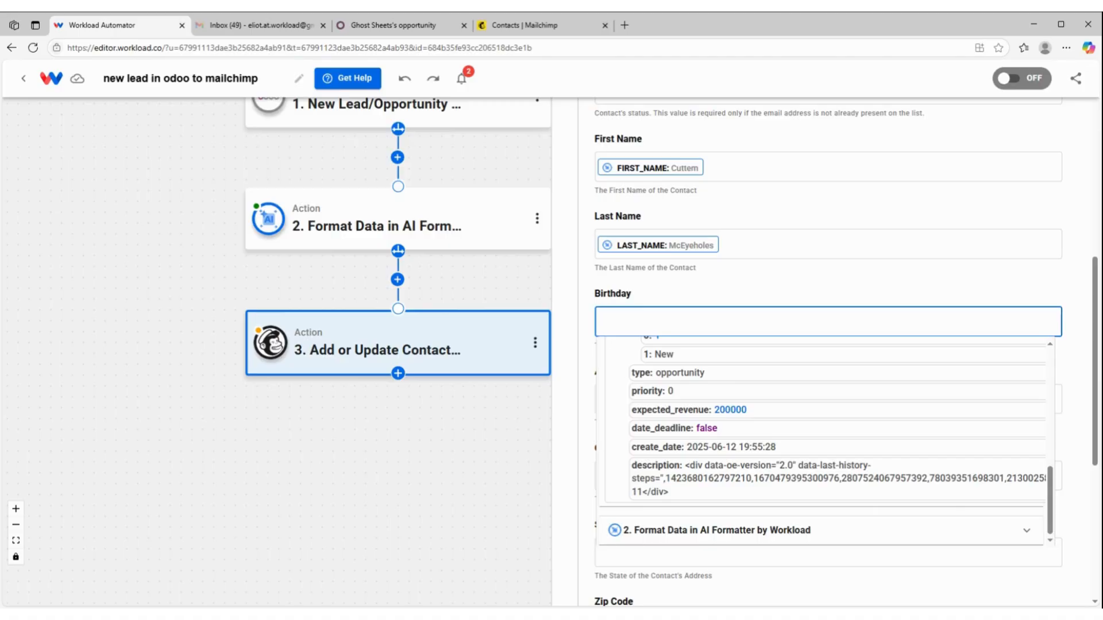
left_click(651, 288)
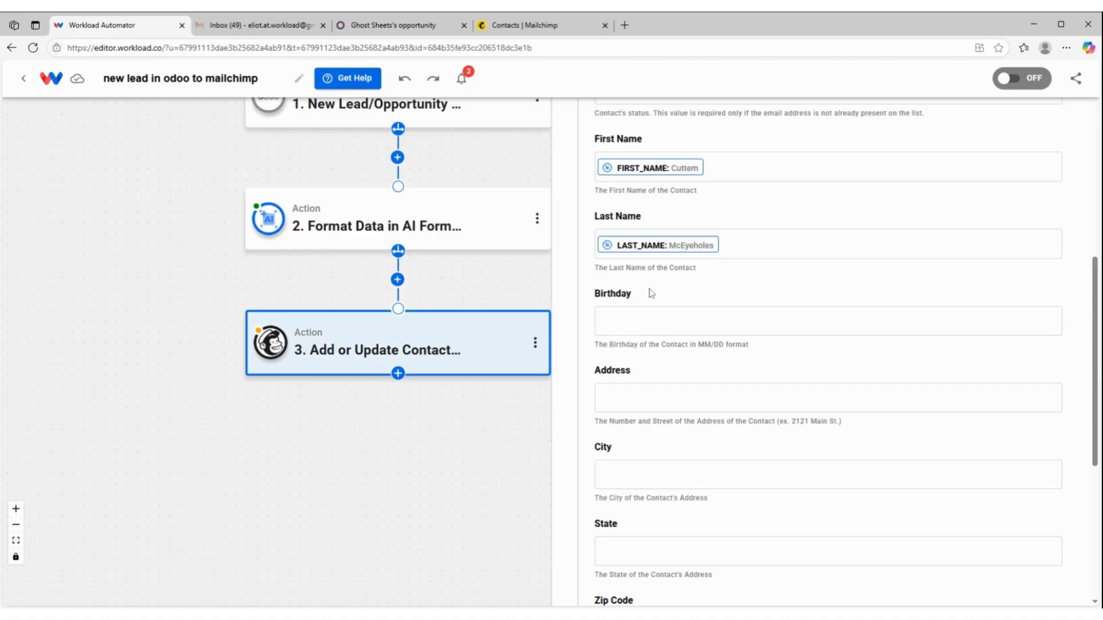
Insert a second AI Formatter by Workload step with the Format Data event between the name formatter and the Mailchimp action
left_click(397, 280)
left_click(458, 287)
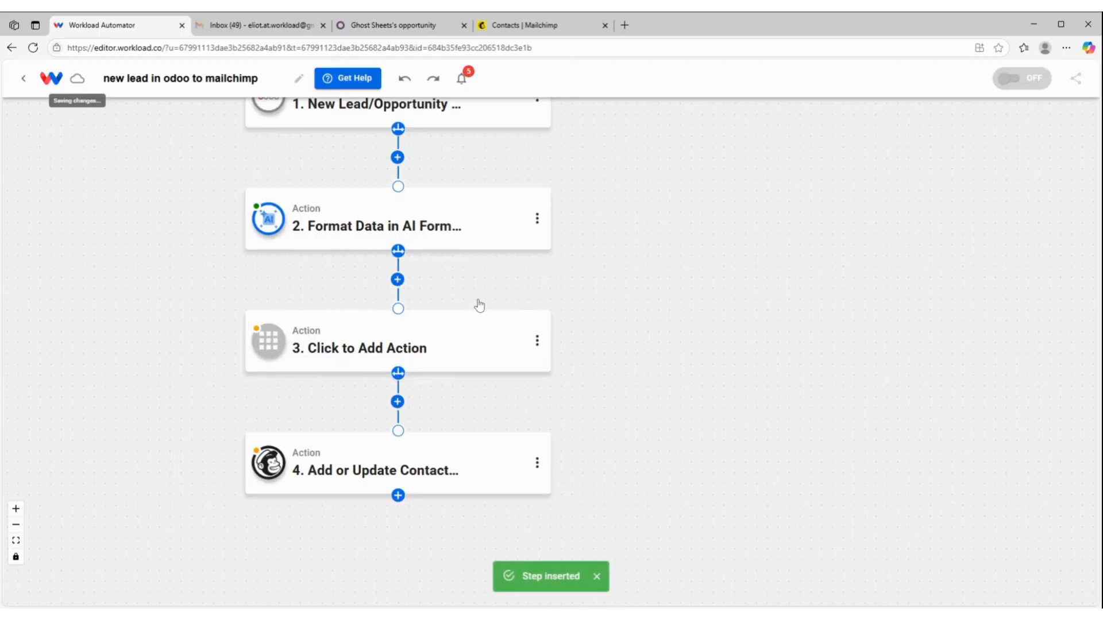
left_click(444, 338)
left_click(998, 215)
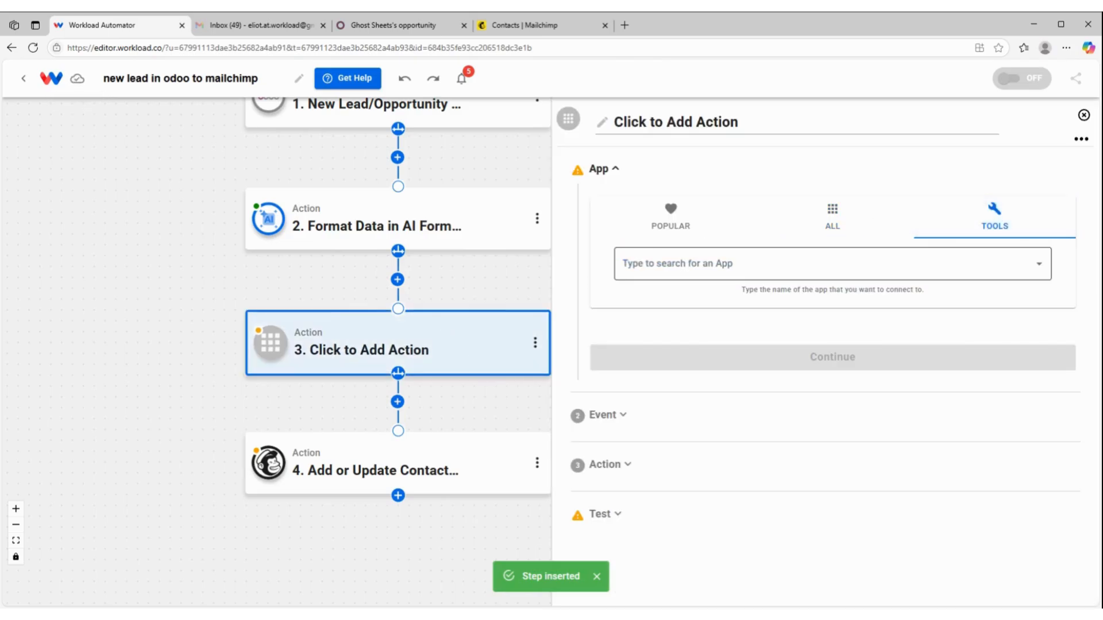
left_click(661, 265)
left_click(645, 331)
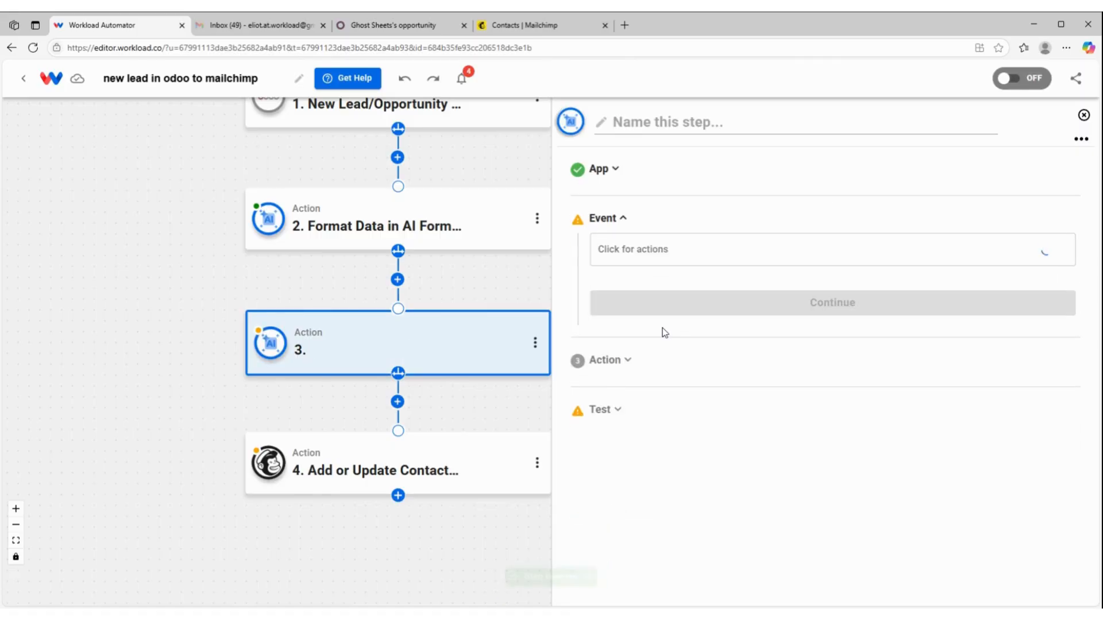
left_click(693, 265)
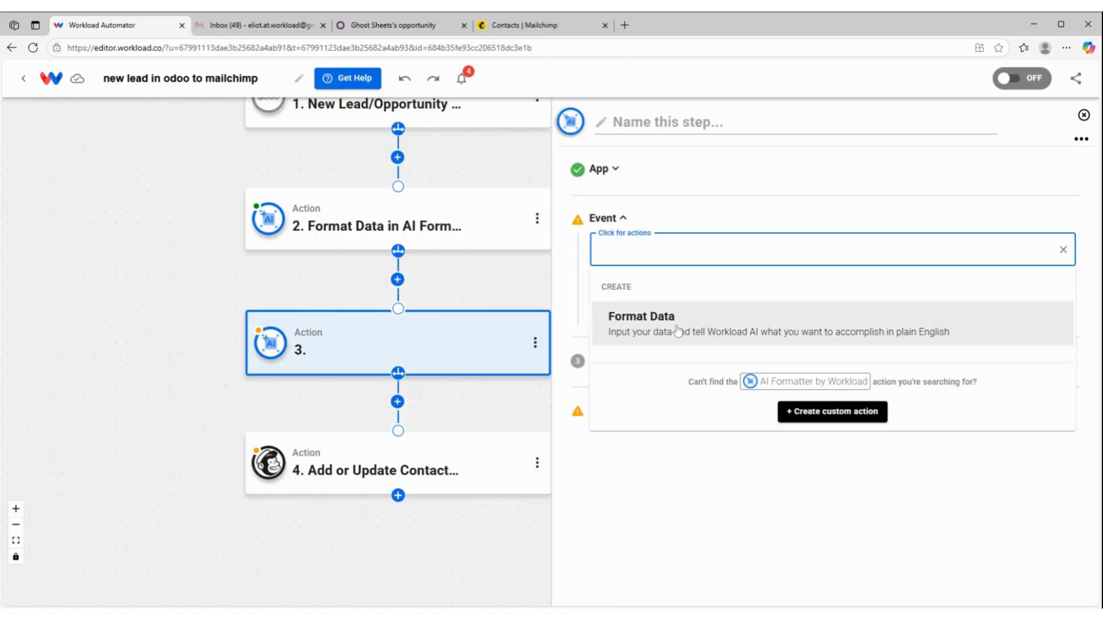
left_click(678, 332)
left_click(684, 310)
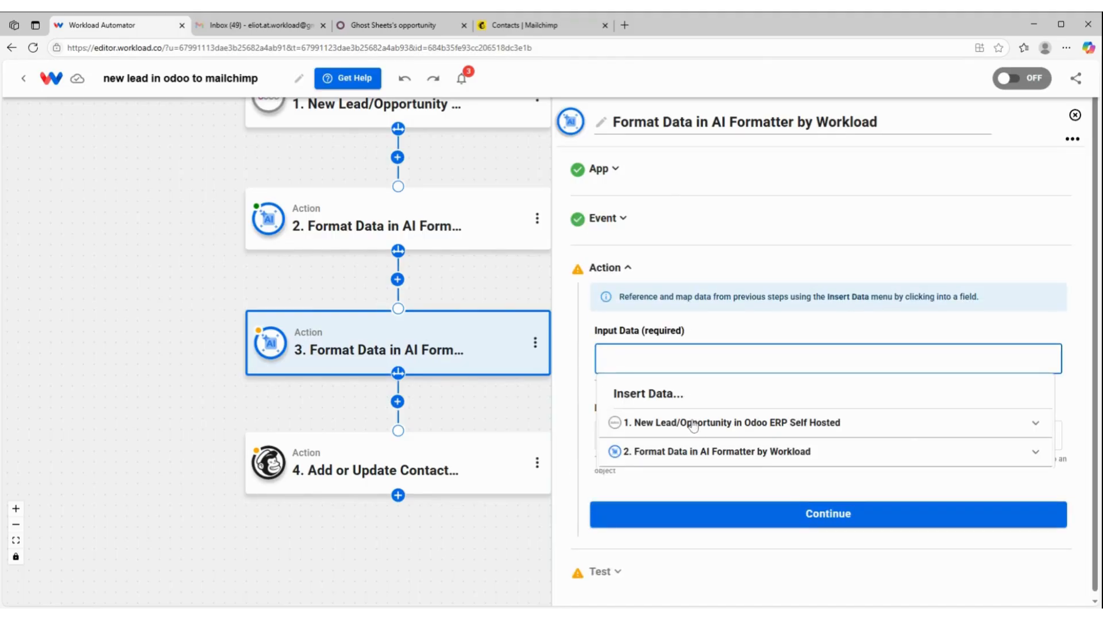
Map the Odoo lead's description field as the second formatter step's input data
left_click(691, 422)
scroll(703, 436, "down", 2)
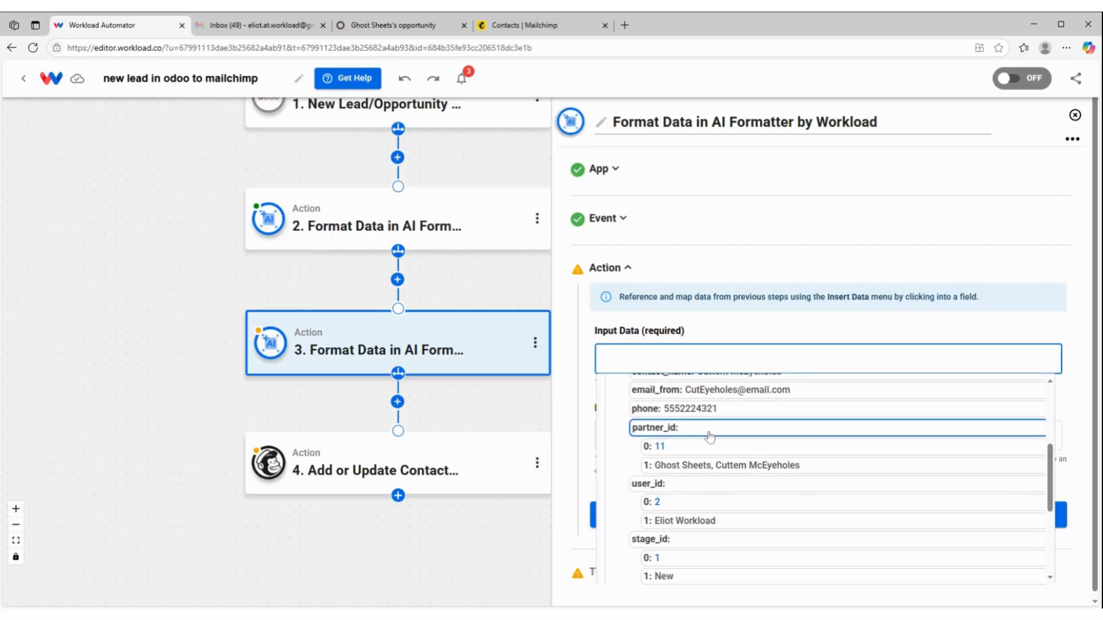
scroll(734, 435, "down", 4)
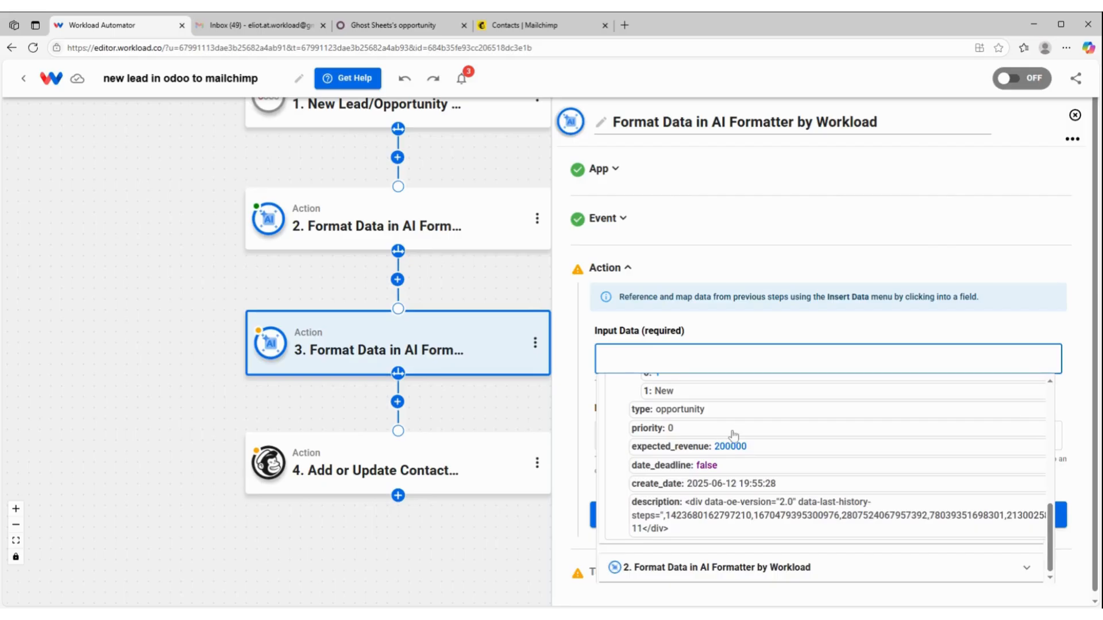
left_click(678, 528)
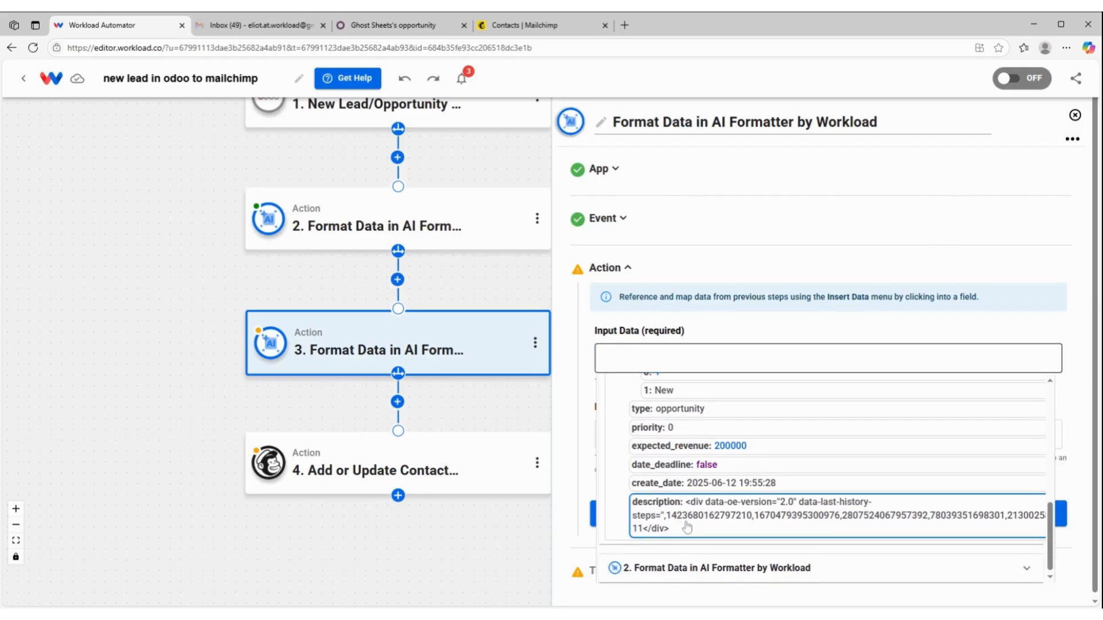
left_click(734, 325)
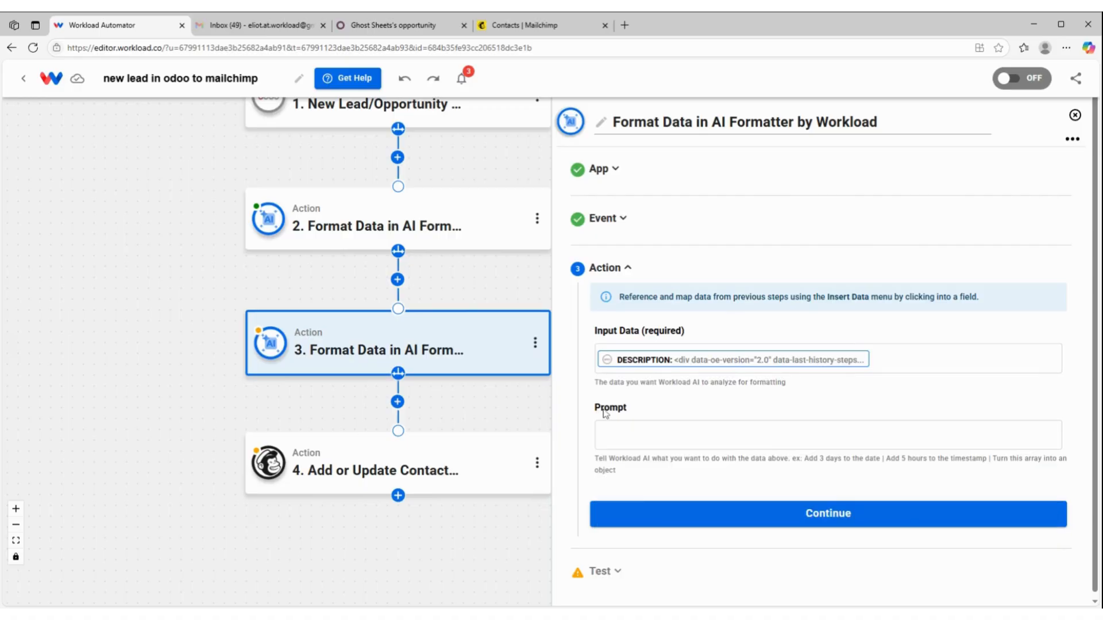
Set the second formatter's prompt to "pull out the date and convert to MM/DD format" and test the step
left_click(626, 435)
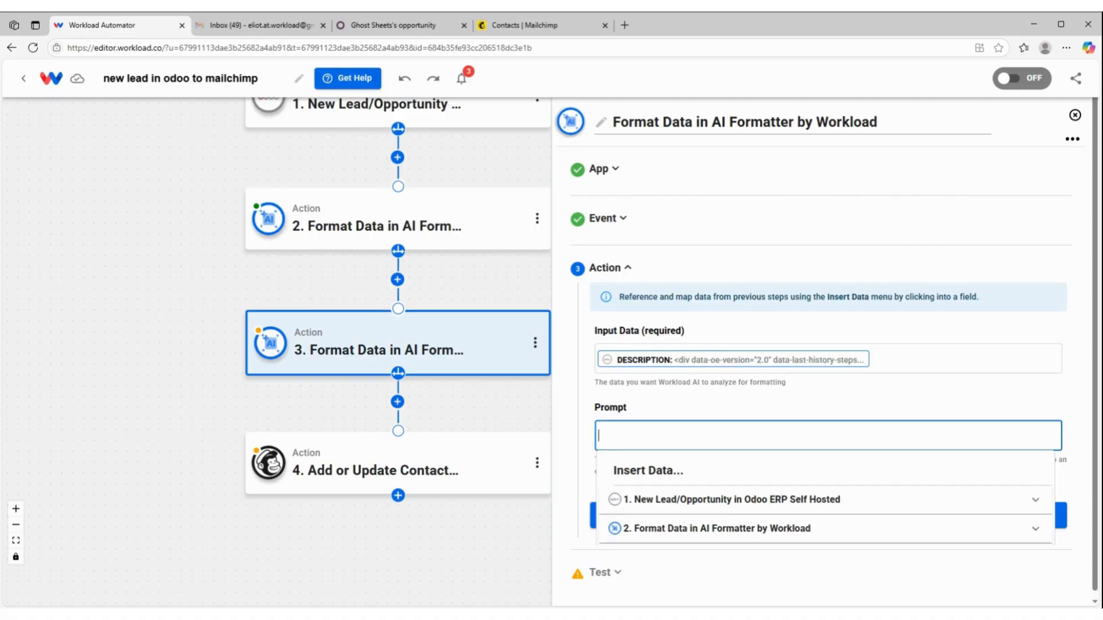
type("pull out the date and convert to MM/DD")
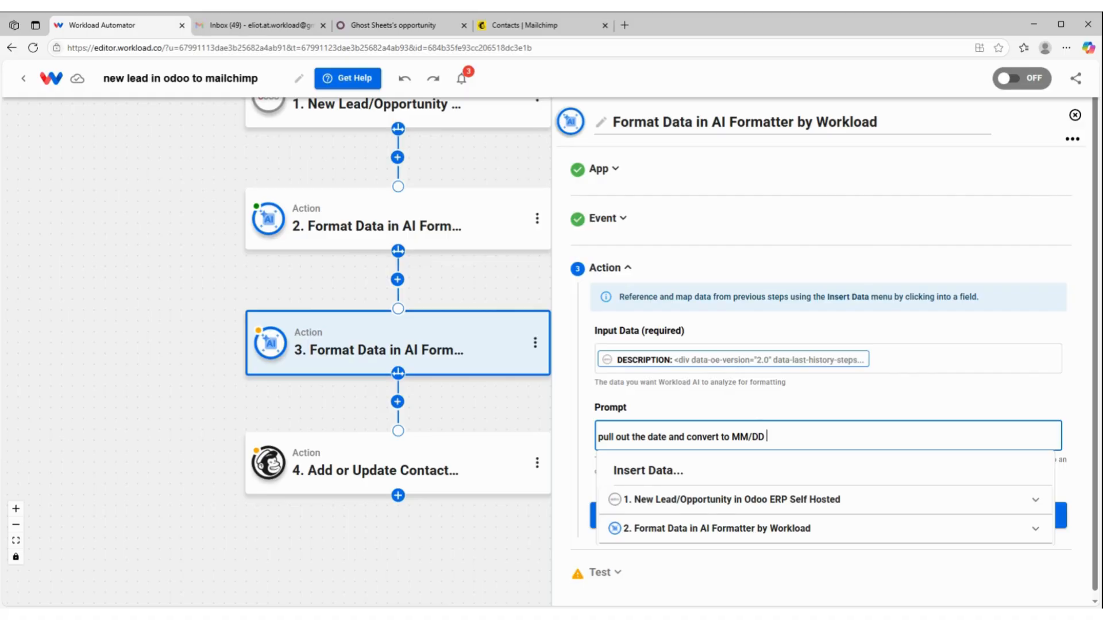
type(" format")
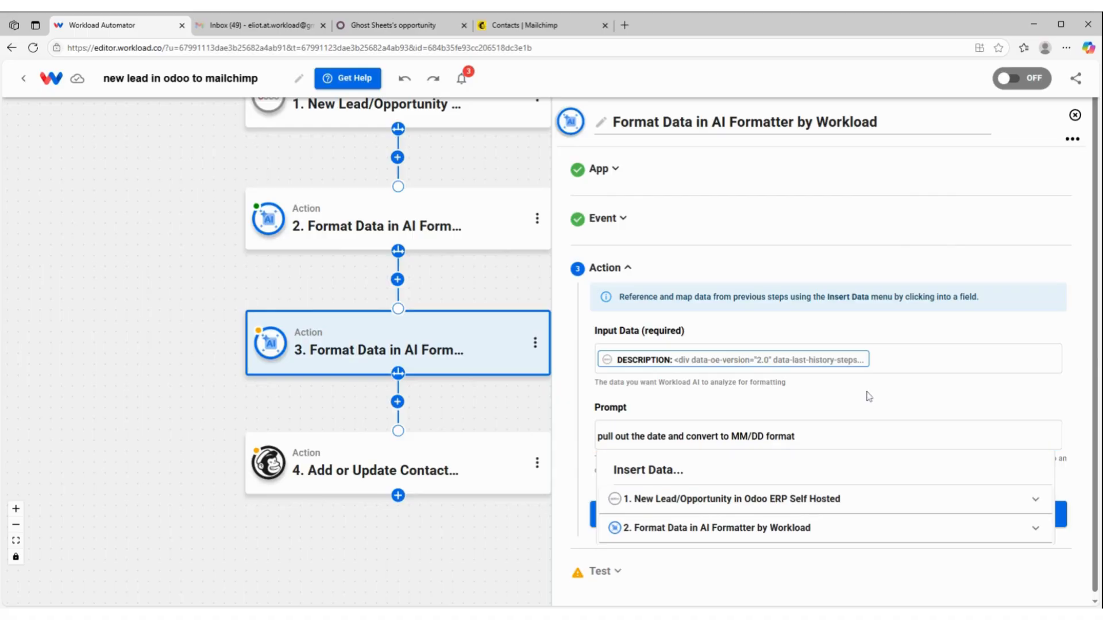
left_click(811, 520)
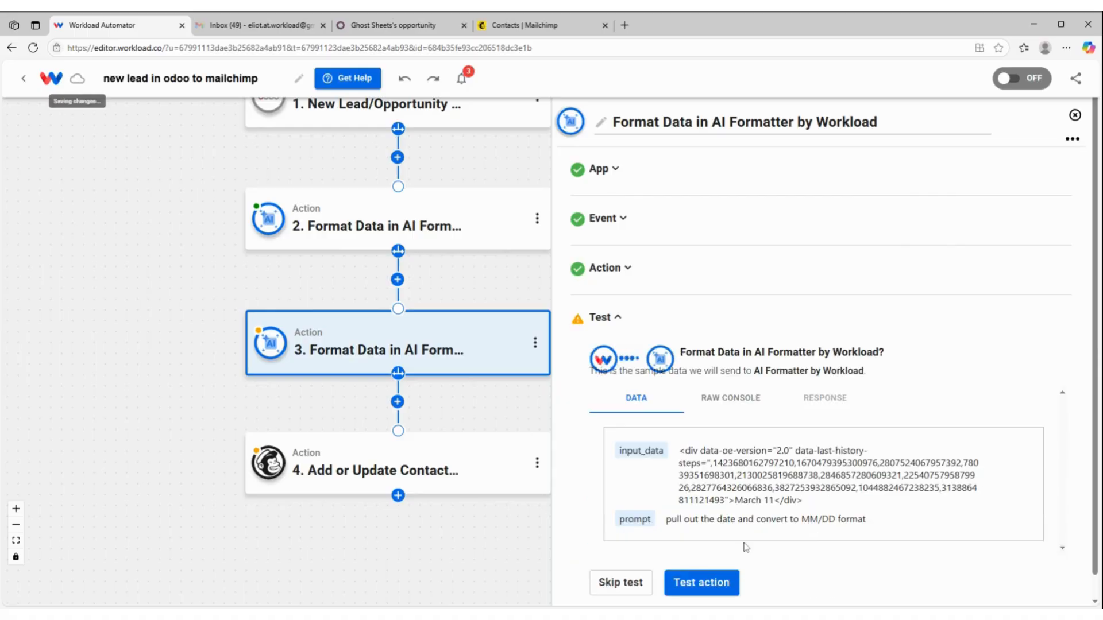
left_click_drag(773, 510, 776, 508)
left_click(869, 524)
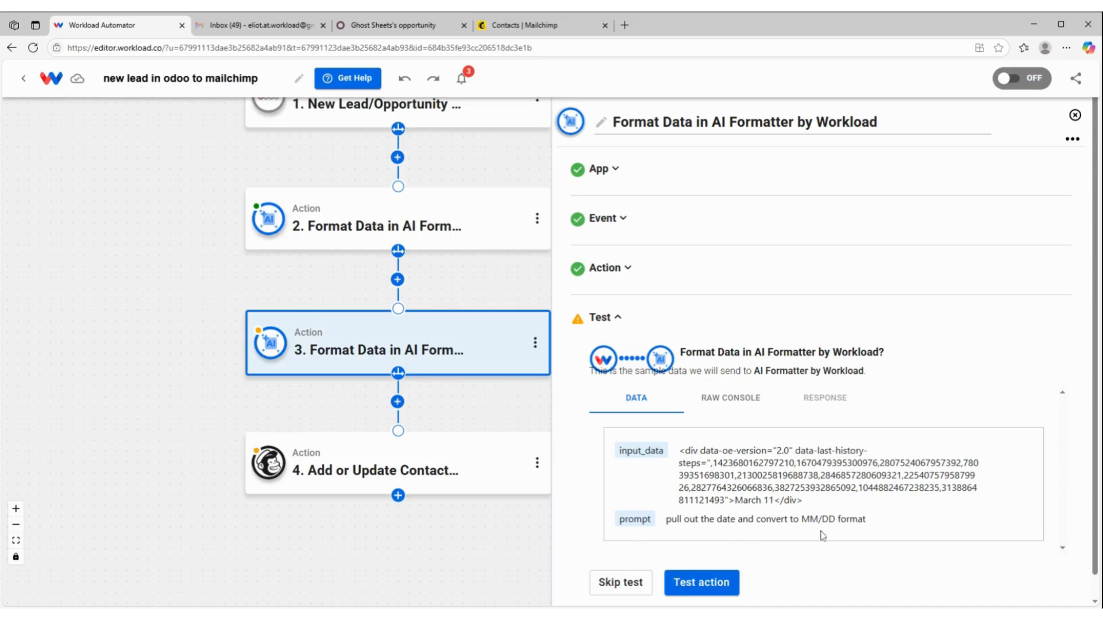
left_click(702, 582)
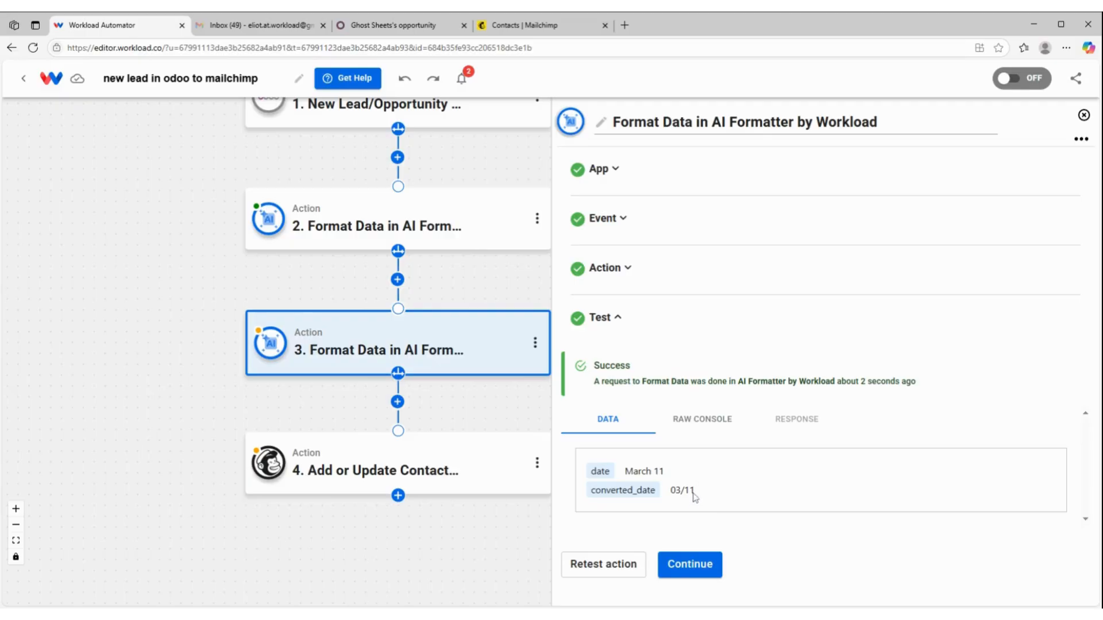
Finish the second formatter step and map its converted_date output to the Birthday field of the Mailchimp contact action
left_click(689, 566)
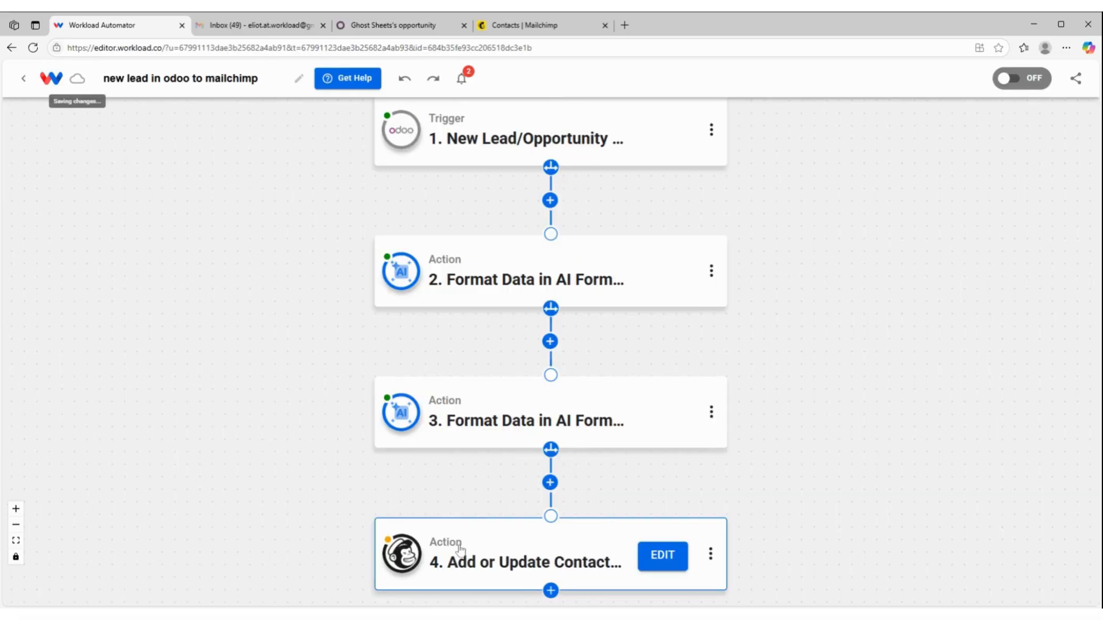
left_click(460, 549)
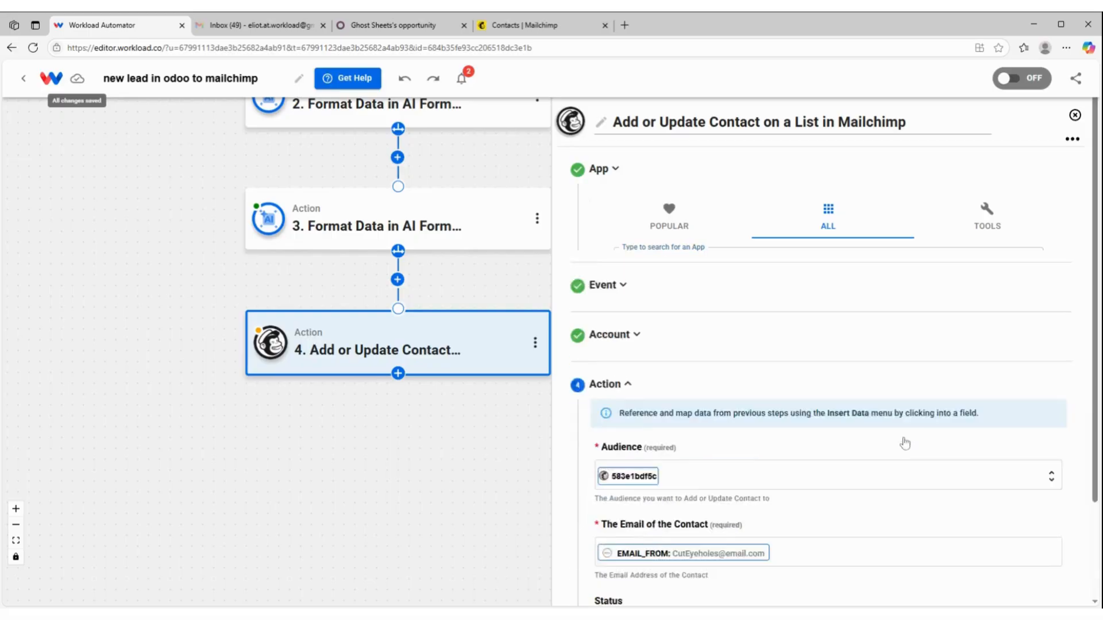
scroll(712, 382, "down", 6)
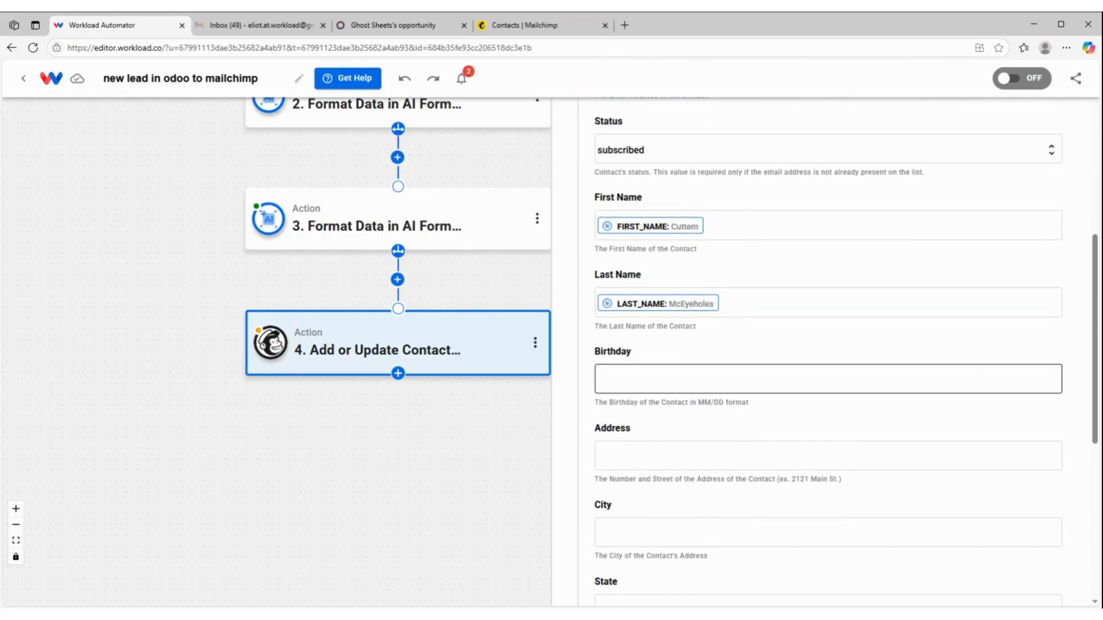
left_click(644, 379)
left_click(678, 509)
scroll(718, 517, "down", 1)
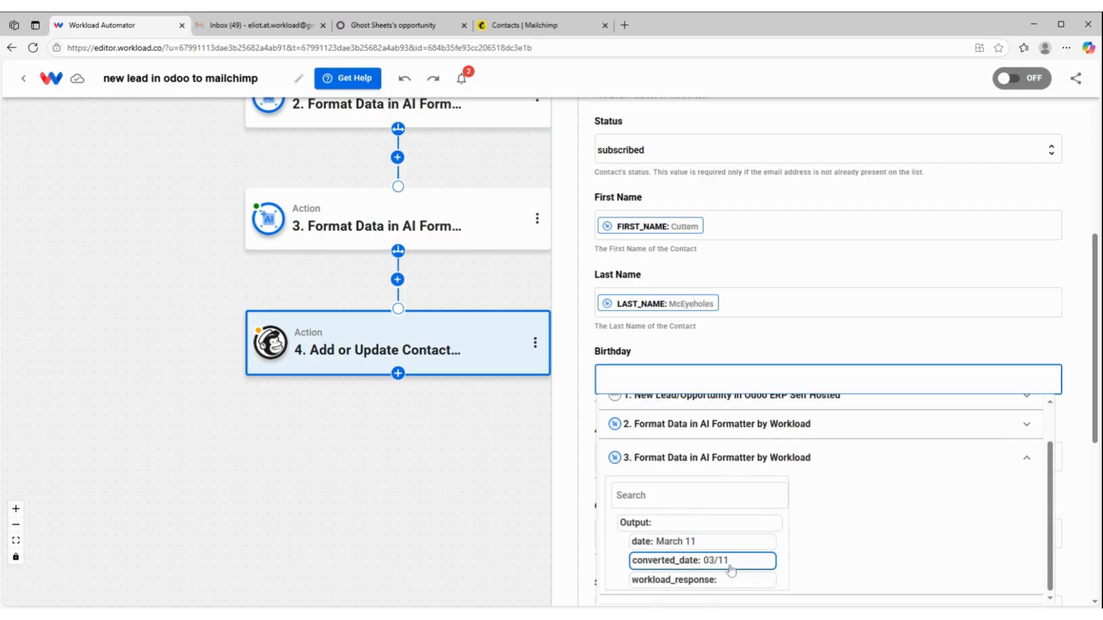
left_click(731, 562)
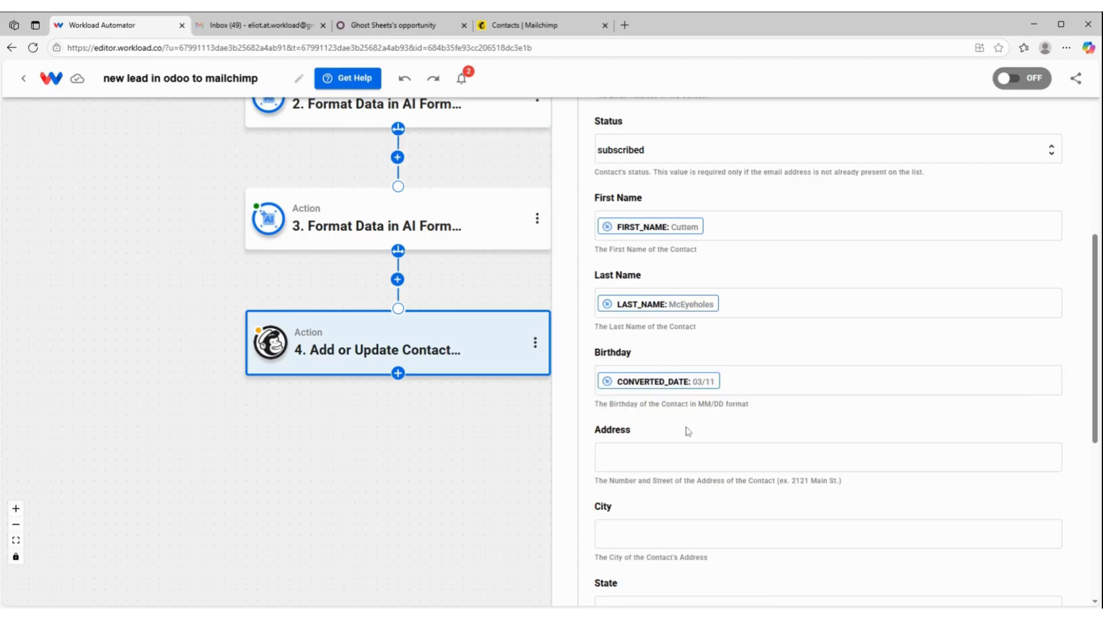
Map the Odoo lead's phone value to the Phone Number field of the Mailchimp action
scroll(684, 431, "down", 3)
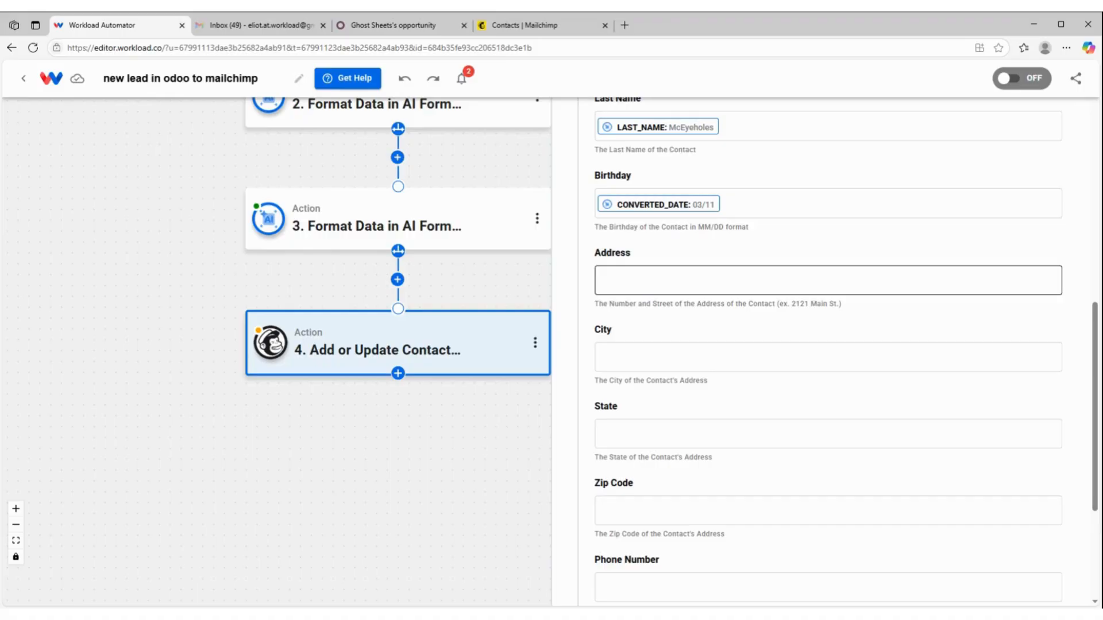
scroll(828, 285, "down", 4)
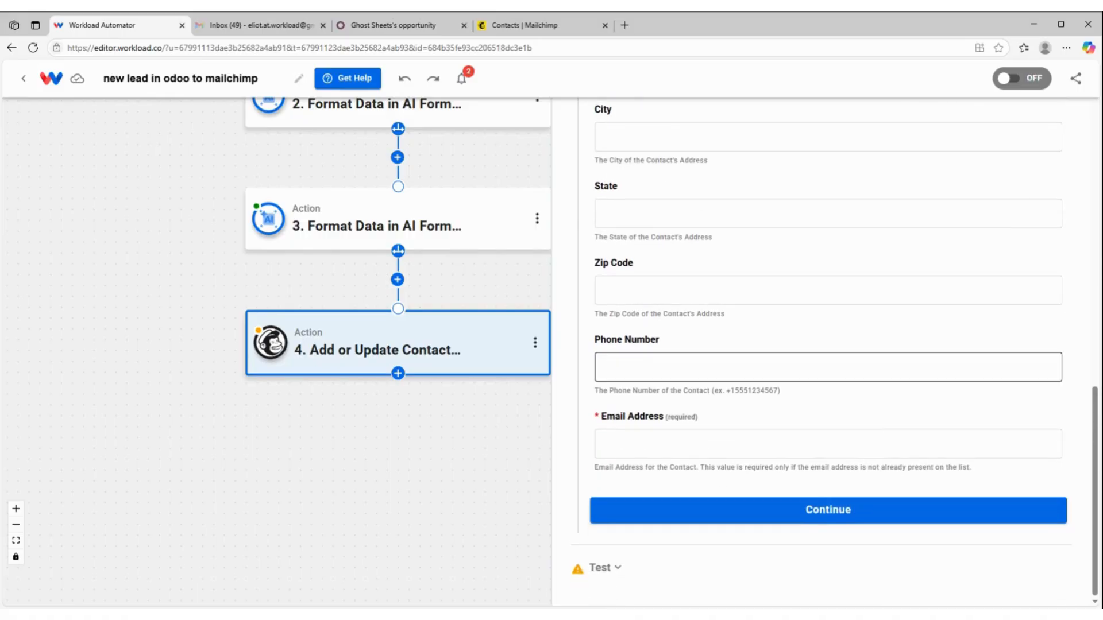
left_click(828, 367)
left_click(657, 433)
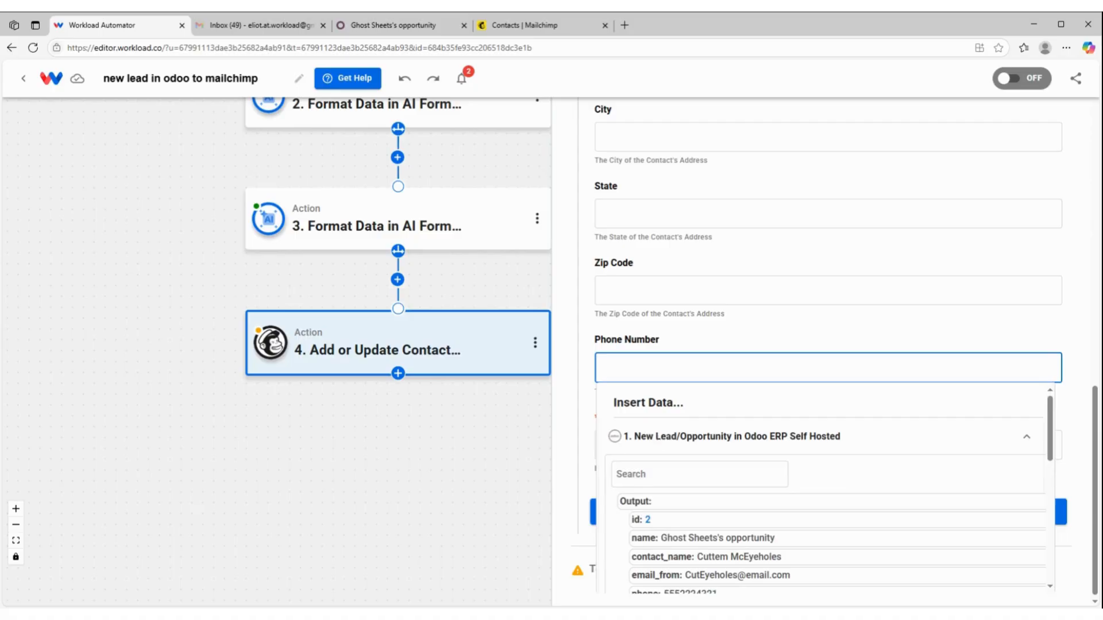
scroll(666, 494, "down", 1)
left_click(680, 536)
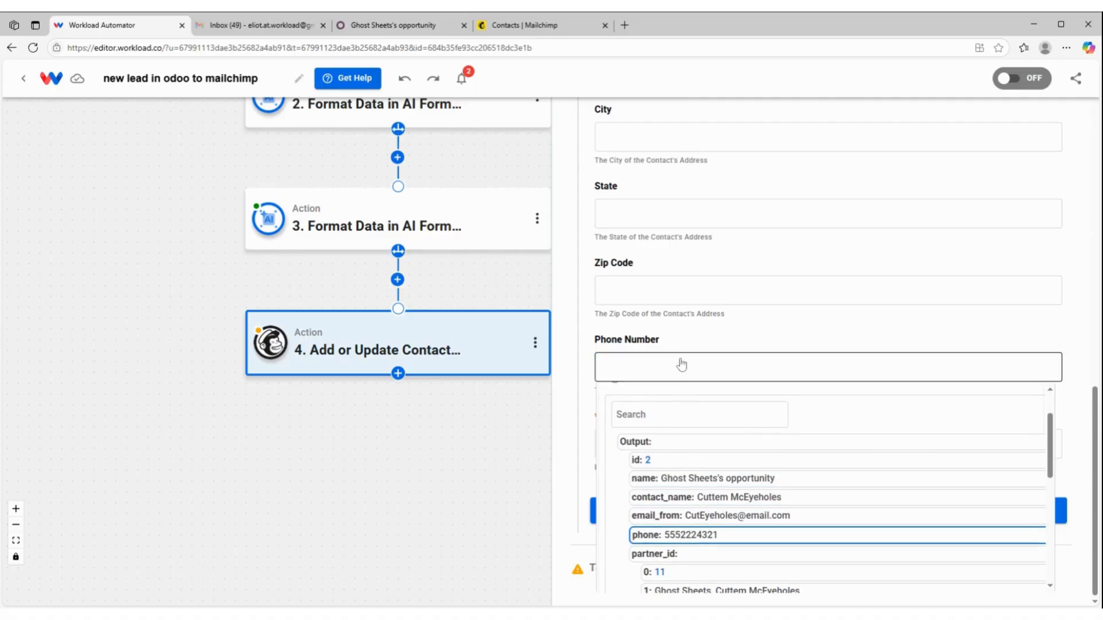
Map the Odoo lead's email_from value to the required Email Address field of the Mailchimp action
left_click(665, 437)
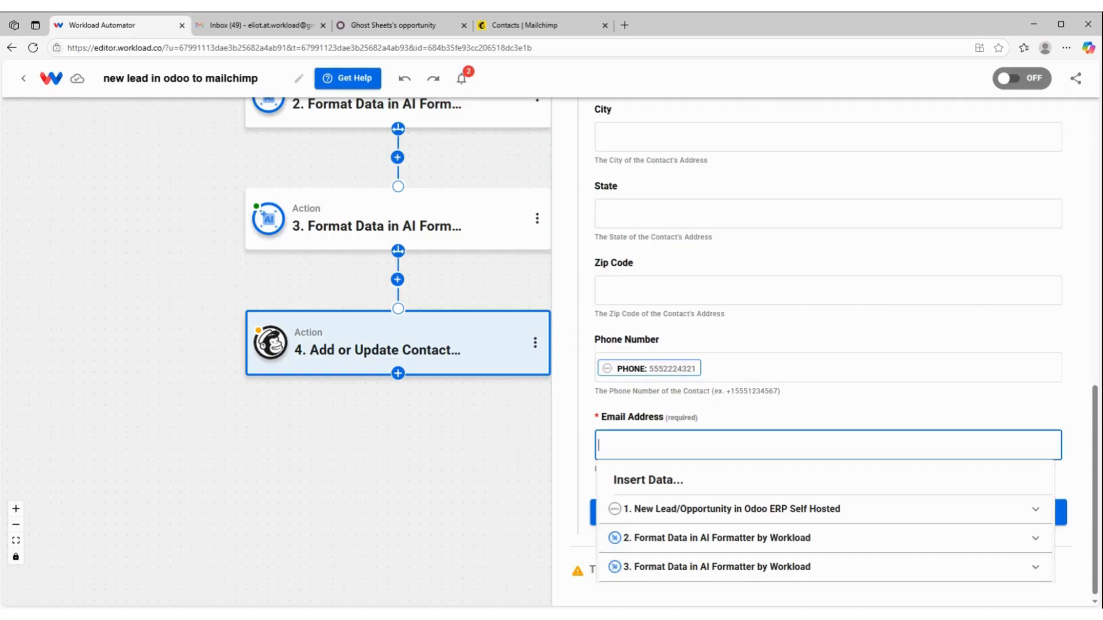
left_click(668, 508)
scroll(747, 537, "down", 2)
left_click(776, 537)
Test the Add or Update Contact action, review the returned response data, and finish the step
left_click(733, 518)
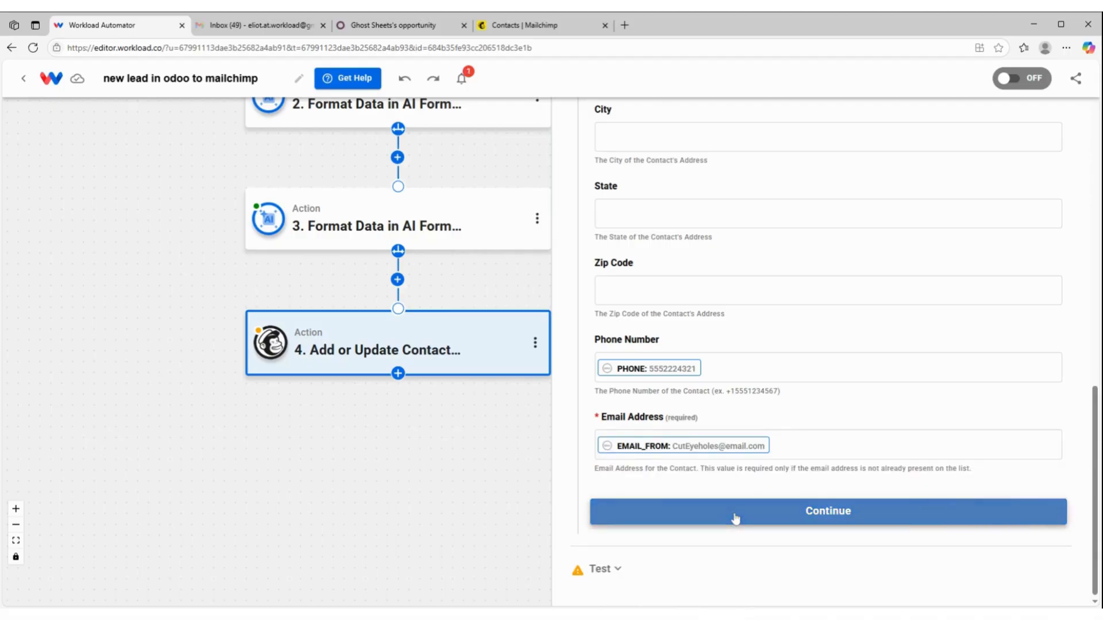
left_click(715, 560)
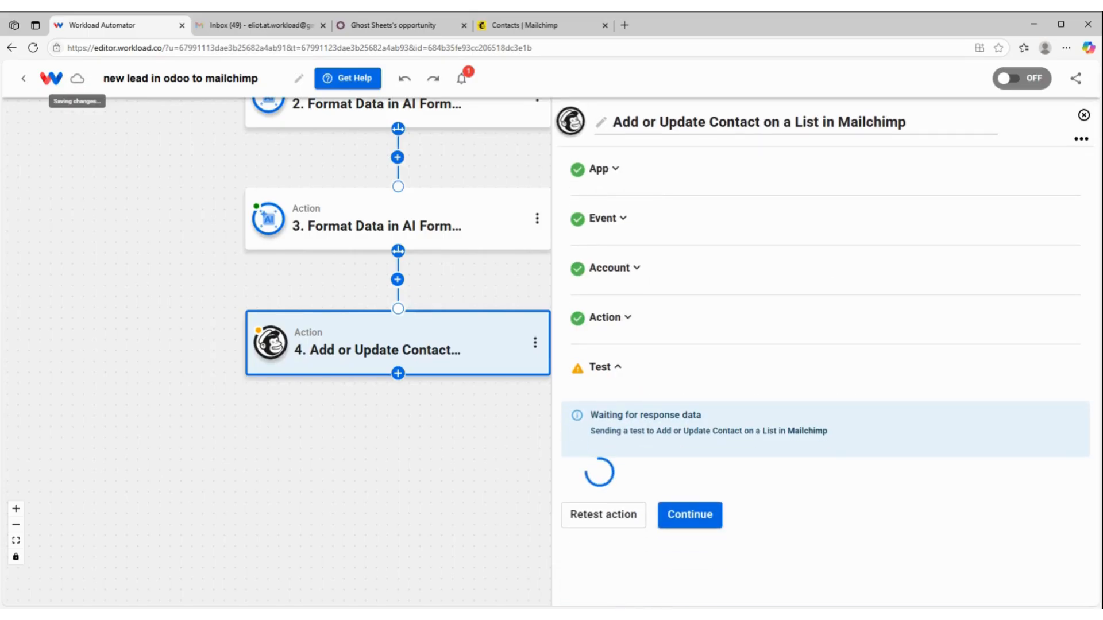
scroll(726, 506, "down", 5)
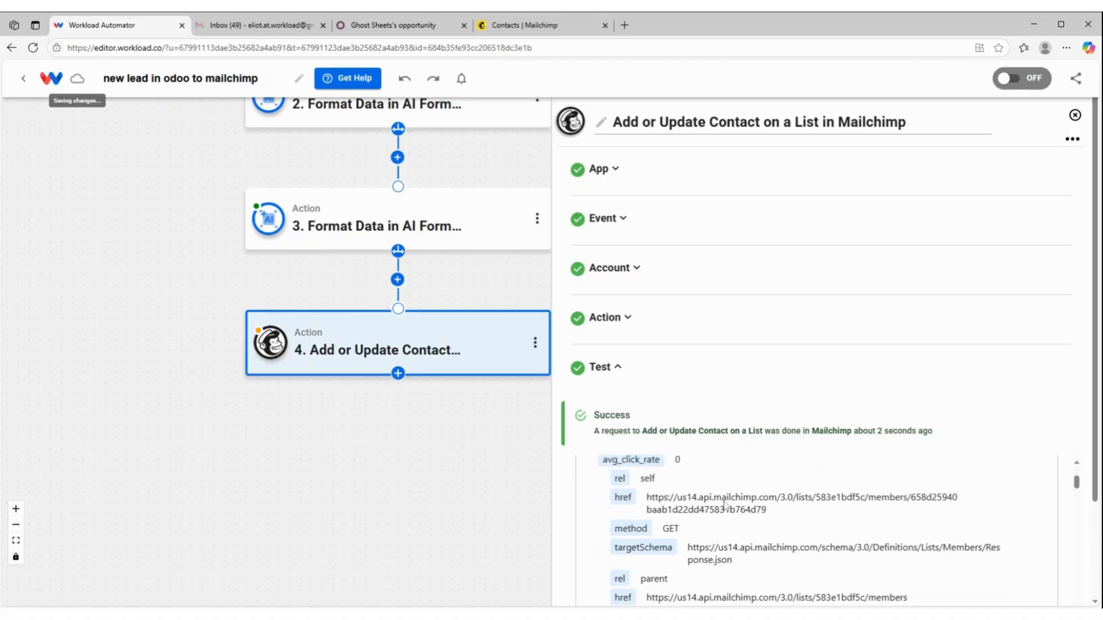
scroll(725, 506, "down", 8)
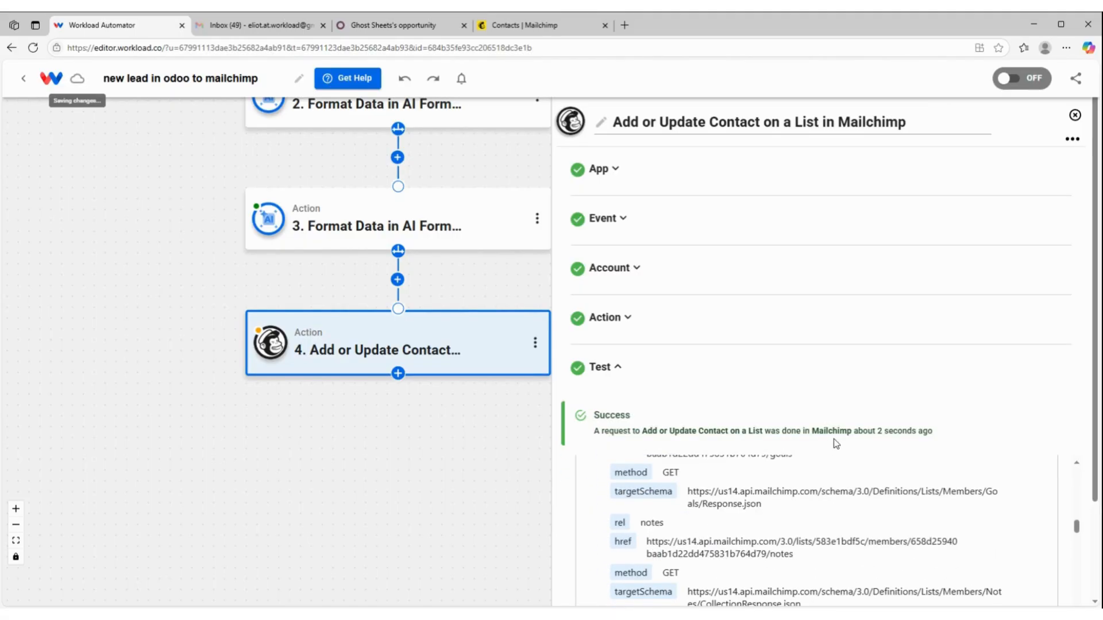
scroll(711, 493, "down", 10)
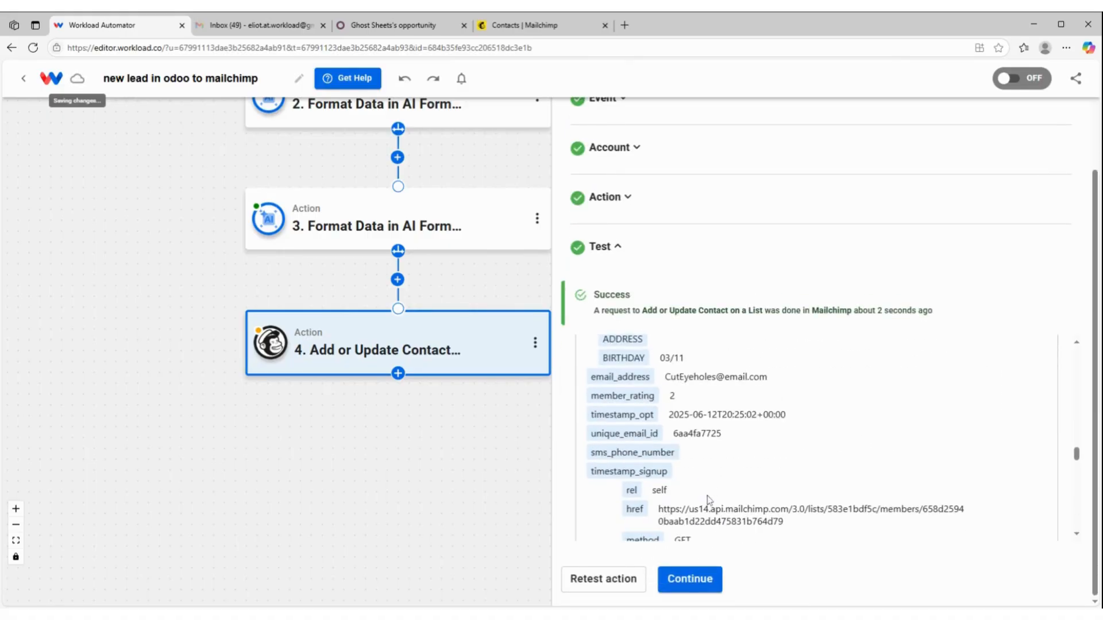
scroll(709, 555, "down", 10)
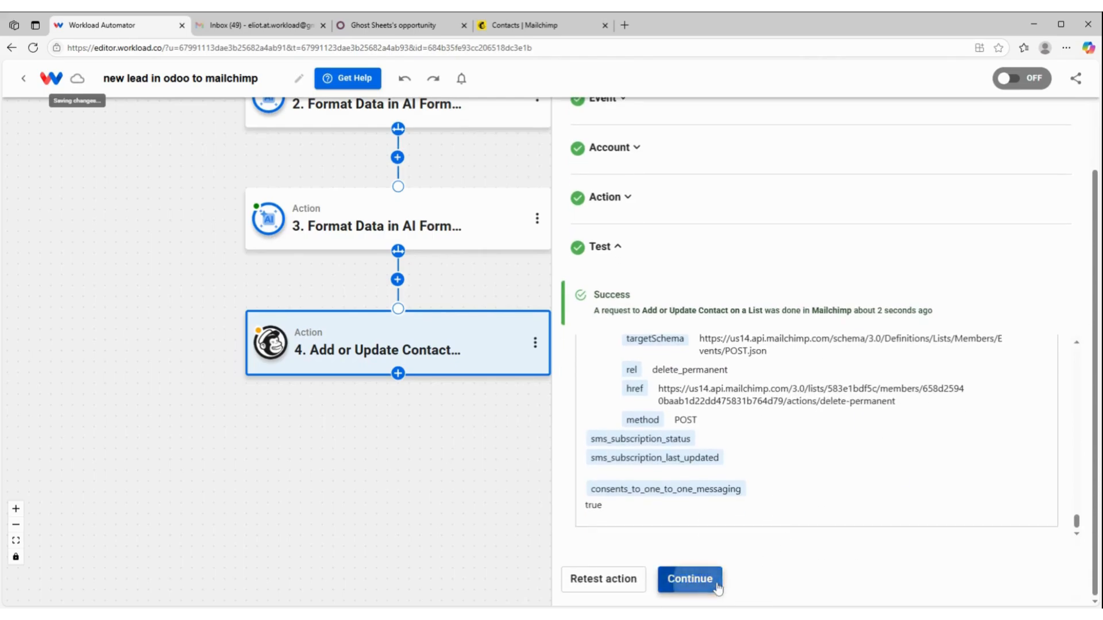
left_click(717, 589)
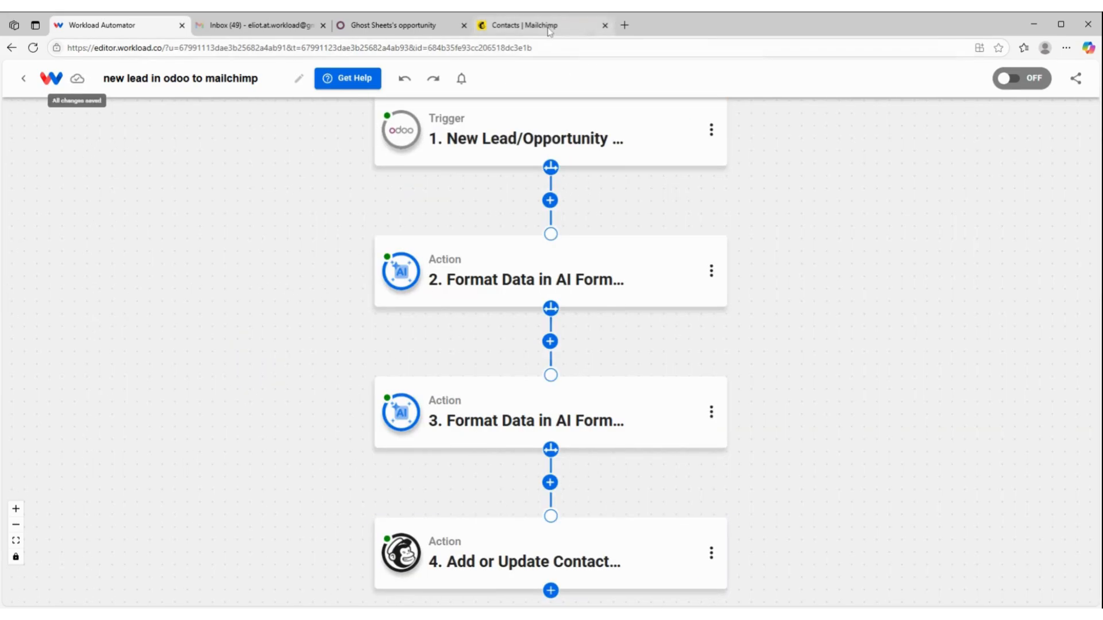
Switch to the Mailchimp Contacts page and reload it to check the audience for the test lead
left_click(549, 29)
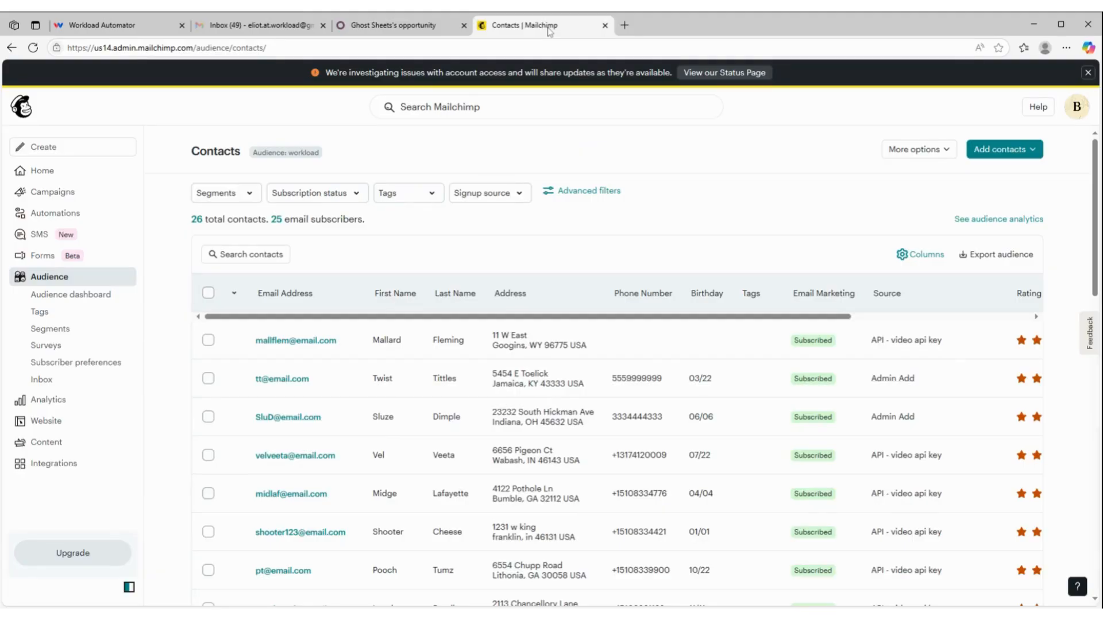
key("ctrl+l")
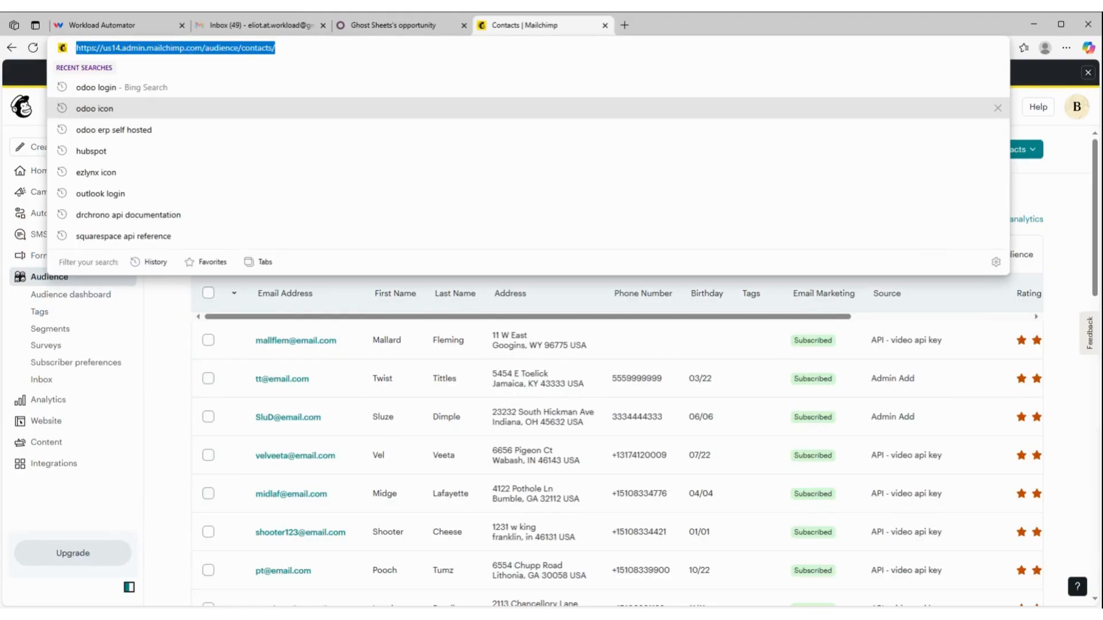
key("Return")
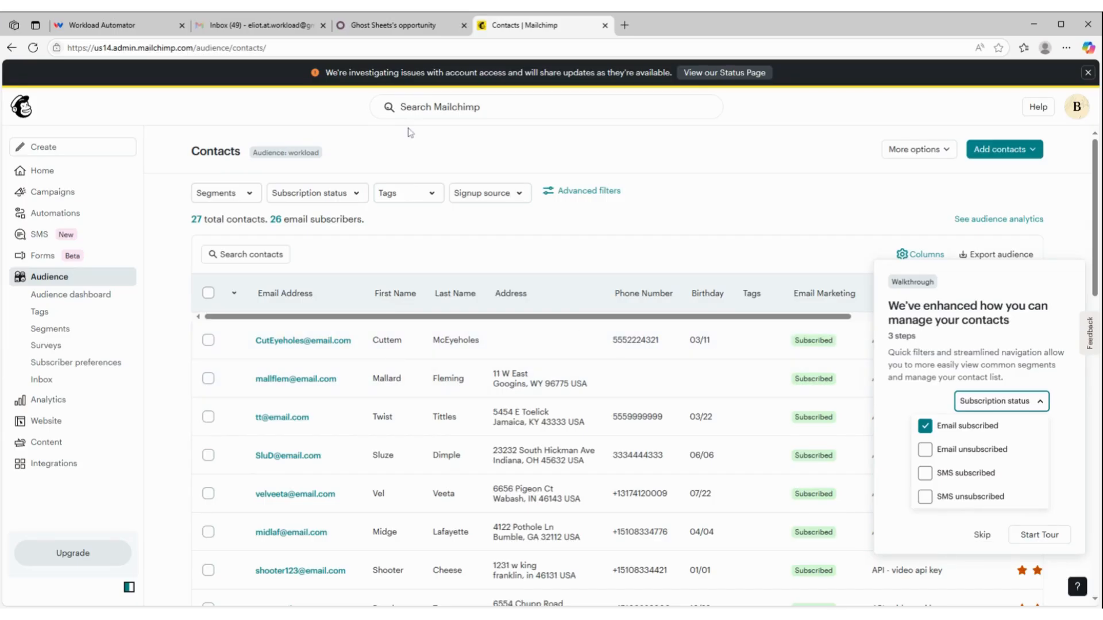
Return to the Workload automation editor and turn the "new lead in odoo to mailchimp" workflow on
left_click(117, 26)
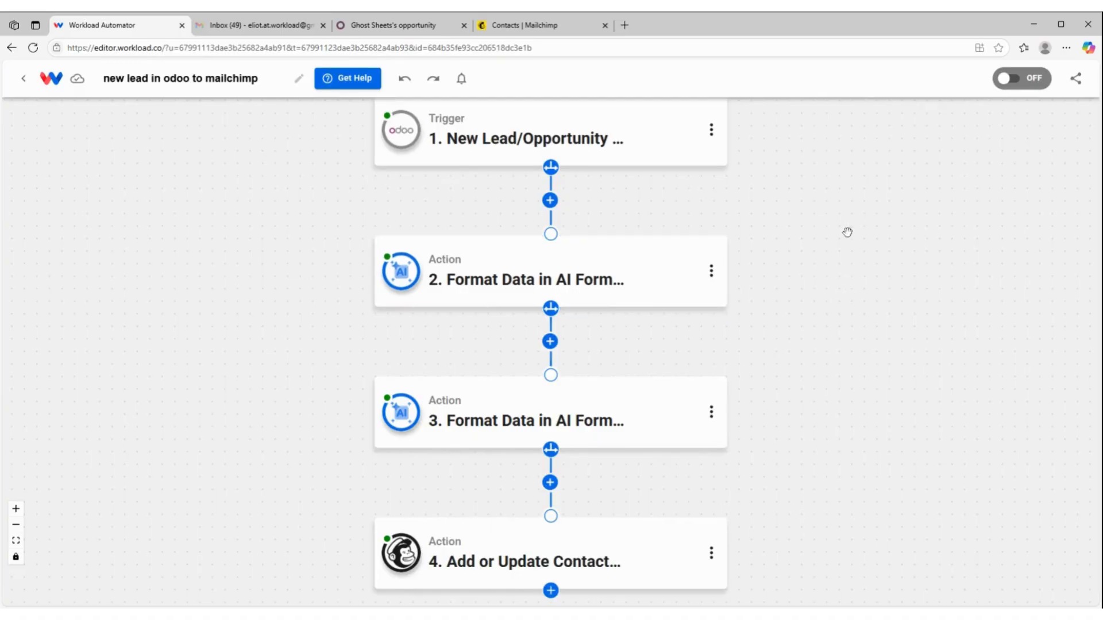
left_click(1021, 83)
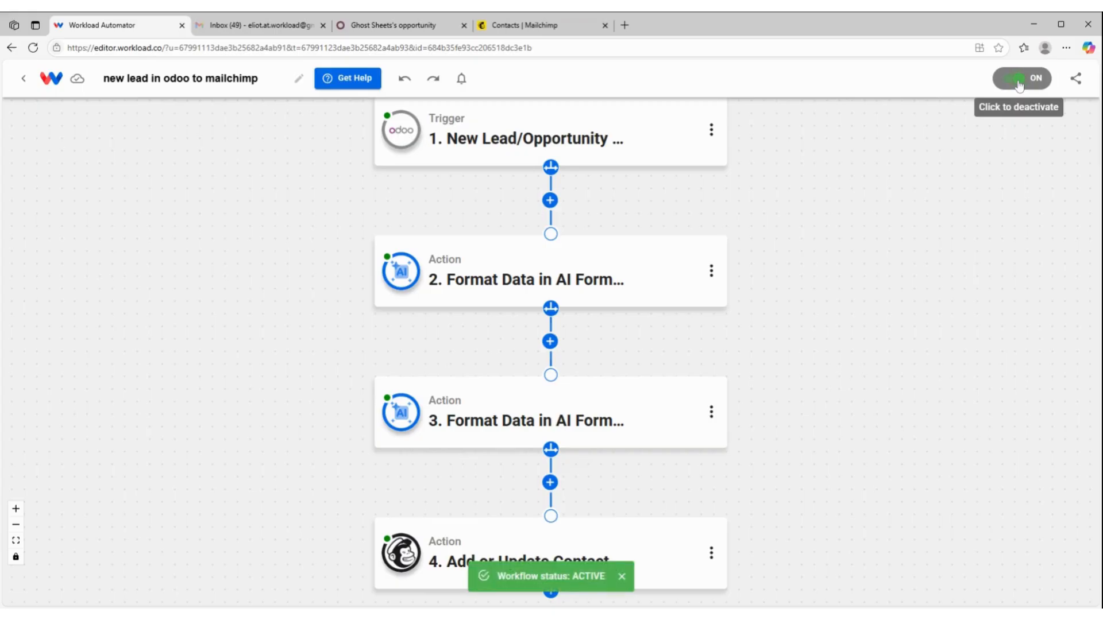